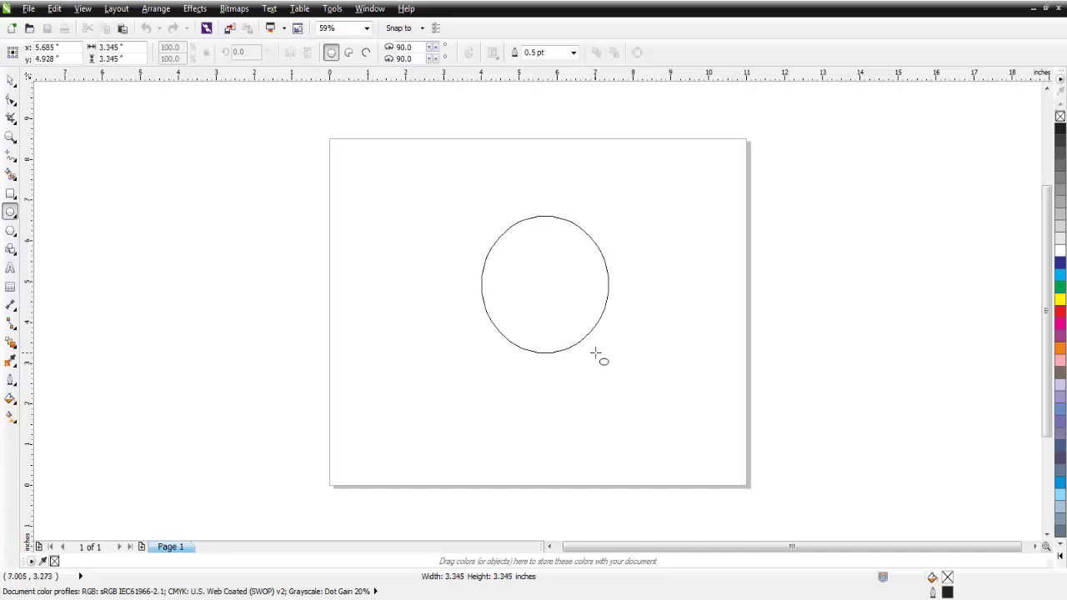
# Step: Stretch the circle to about 3.82 by 3.89 inches and move it to the left of the page centre
pyautogui.click(12, 80)
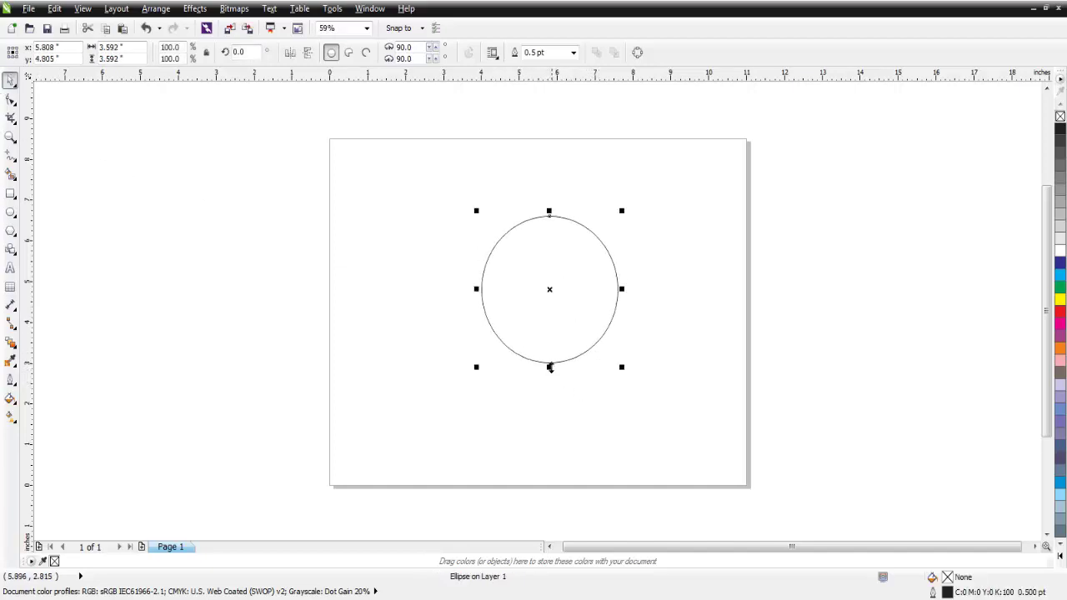
pyautogui.moveTo(550, 368); pyautogui.dragTo(551, 380)
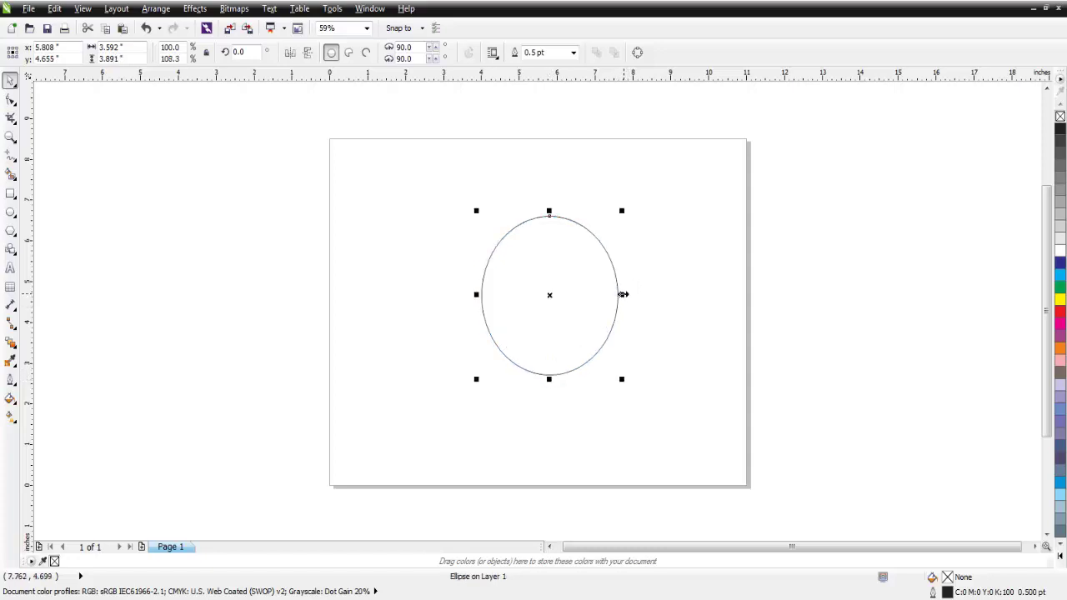
pyautogui.moveTo(623, 294); pyautogui.dragTo(518, 289)
pyautogui.click(569, 300)
pyautogui.click(638, 297)
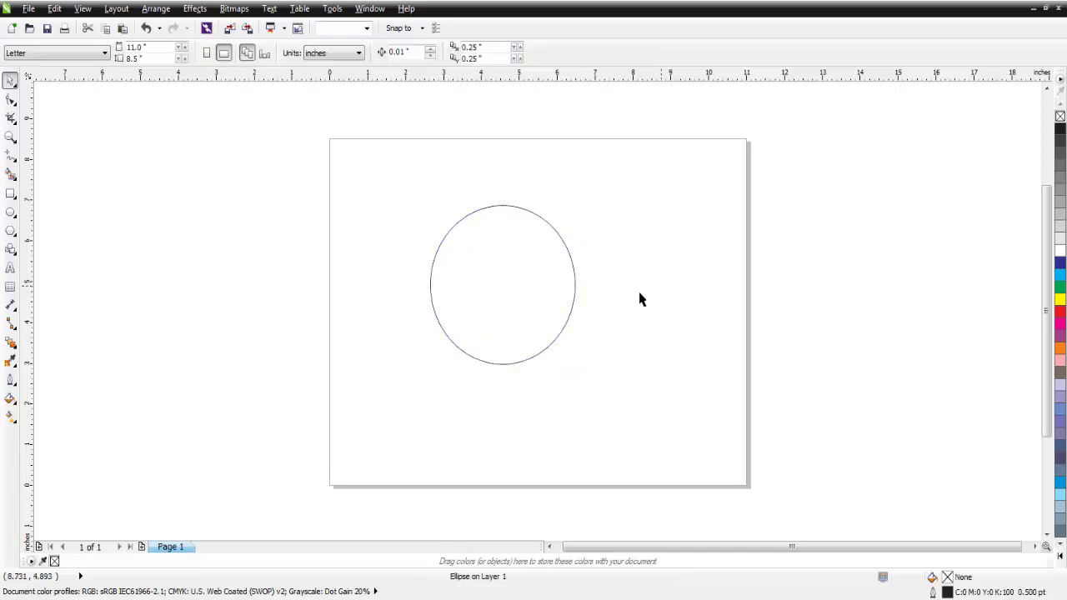
# Step: Apply an outside contour to the ellipse with an offset of about 0.39 inches
pyautogui.click(537, 322)
pyautogui.click(12, 345)
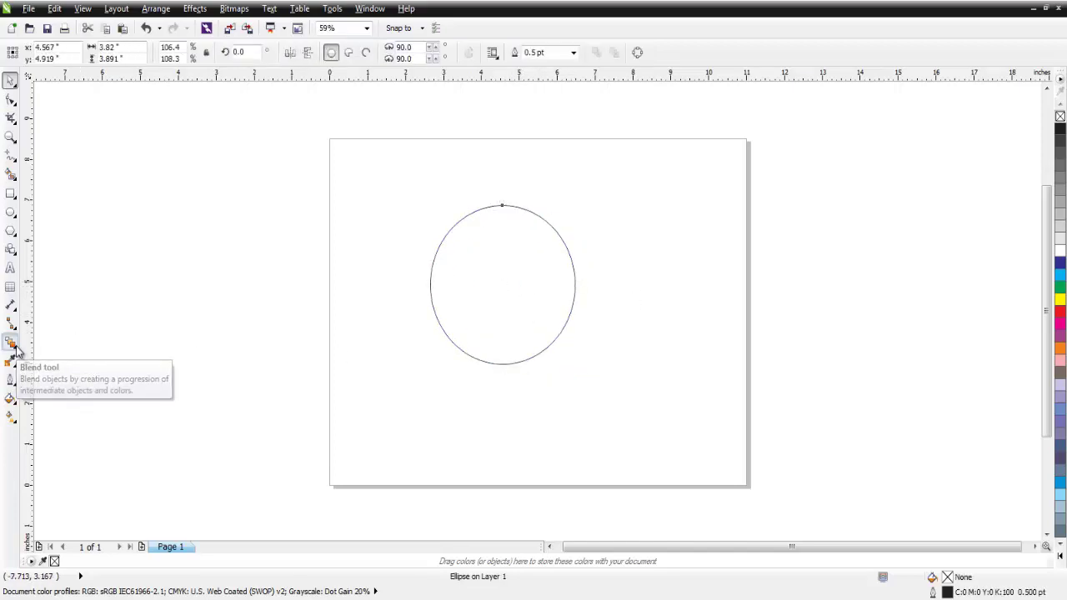
pyautogui.click(11, 342)
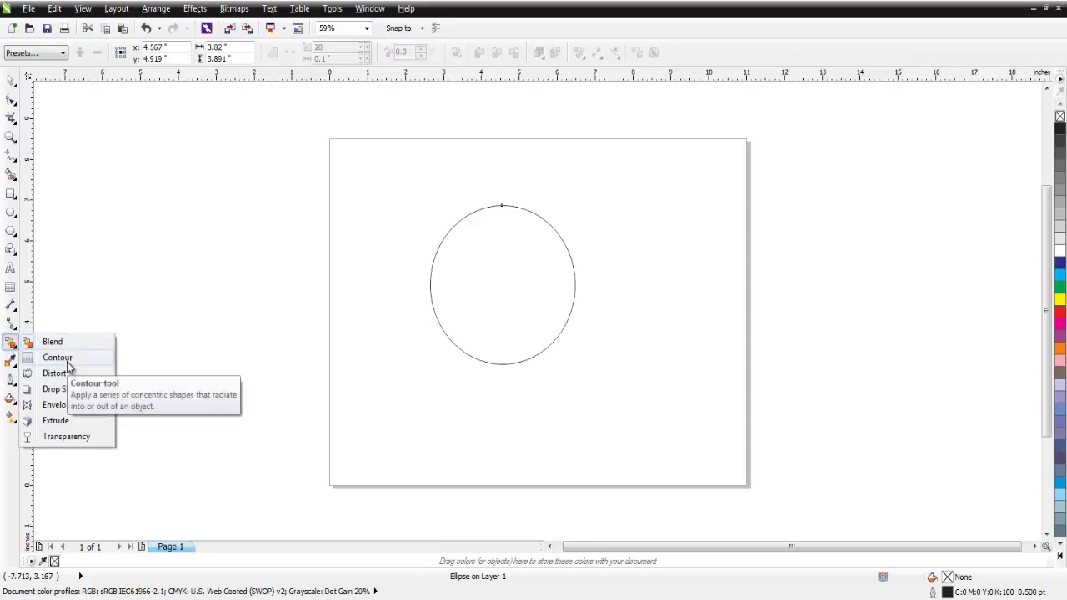
pyautogui.click(68, 359)
pyautogui.moveTo(495, 291); pyautogui.dragTo(415, 285)
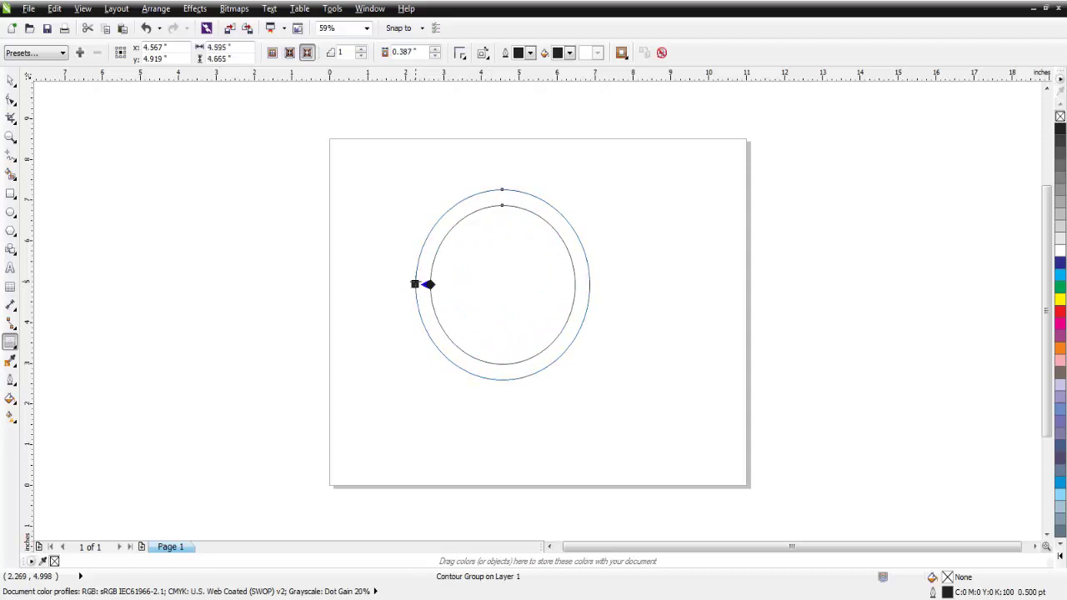
# Step: Increase the contour to 2 steps and widen its offset to about 0.5 inches
pyautogui.click(362, 49)
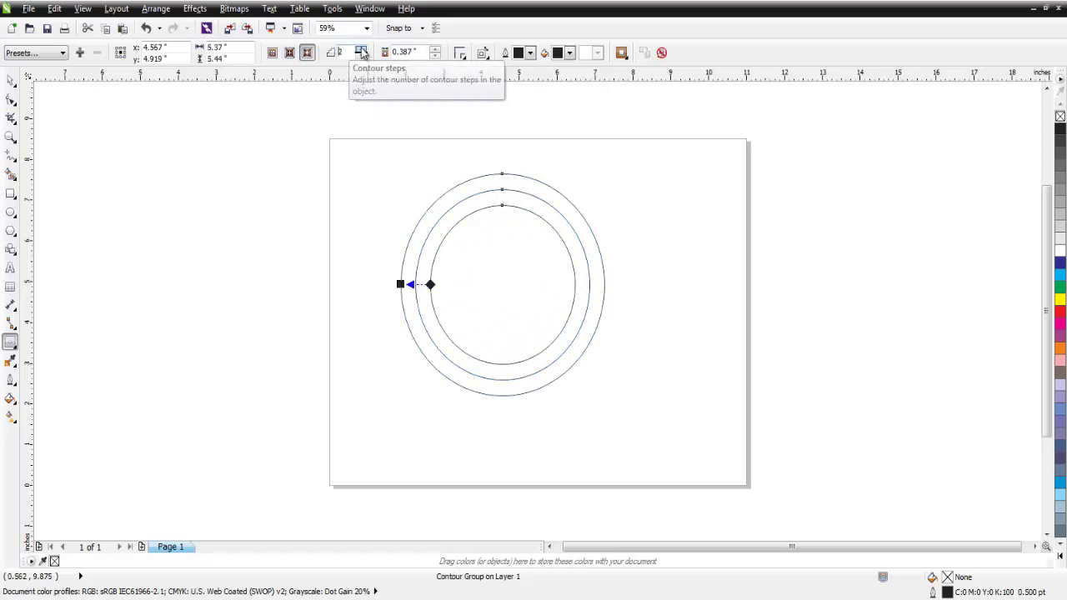
pyautogui.click(394, 149)
pyautogui.click(480, 276)
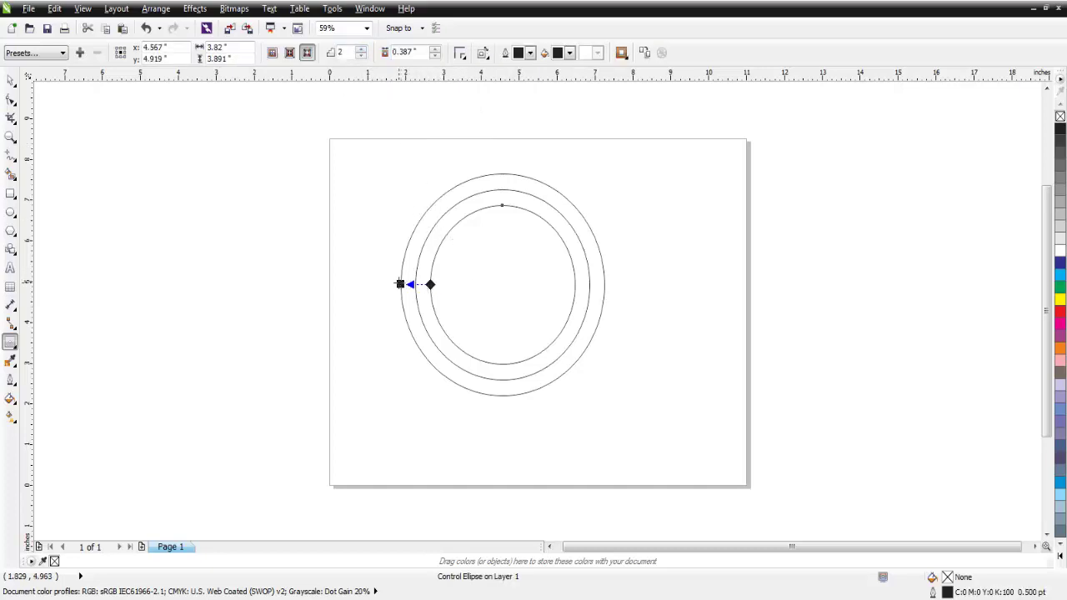
pyautogui.moveTo(400, 285); pyautogui.dragTo(391, 289)
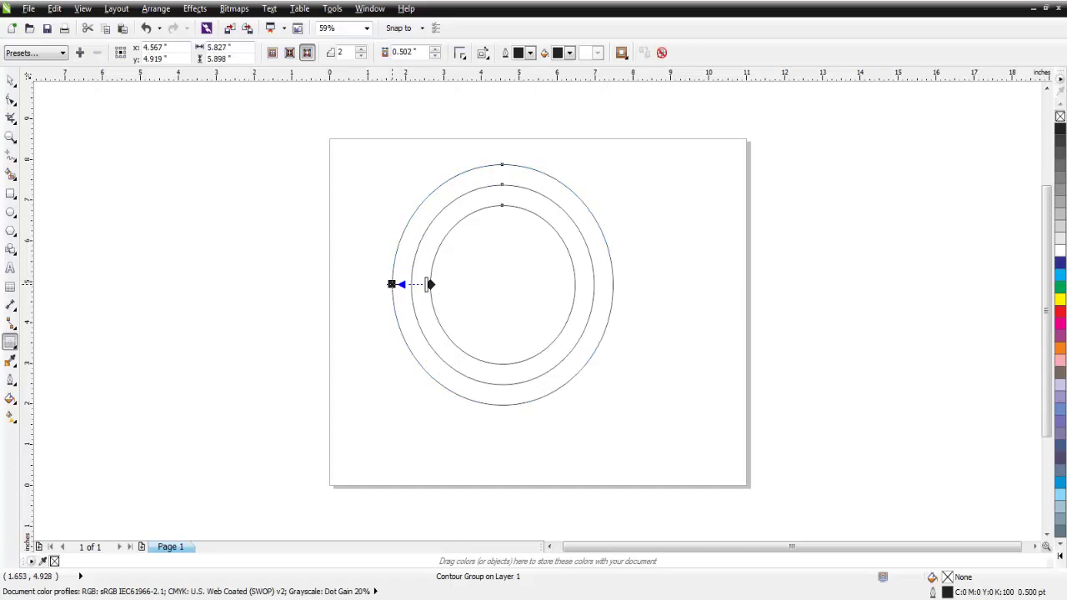
pyautogui.click(349, 241)
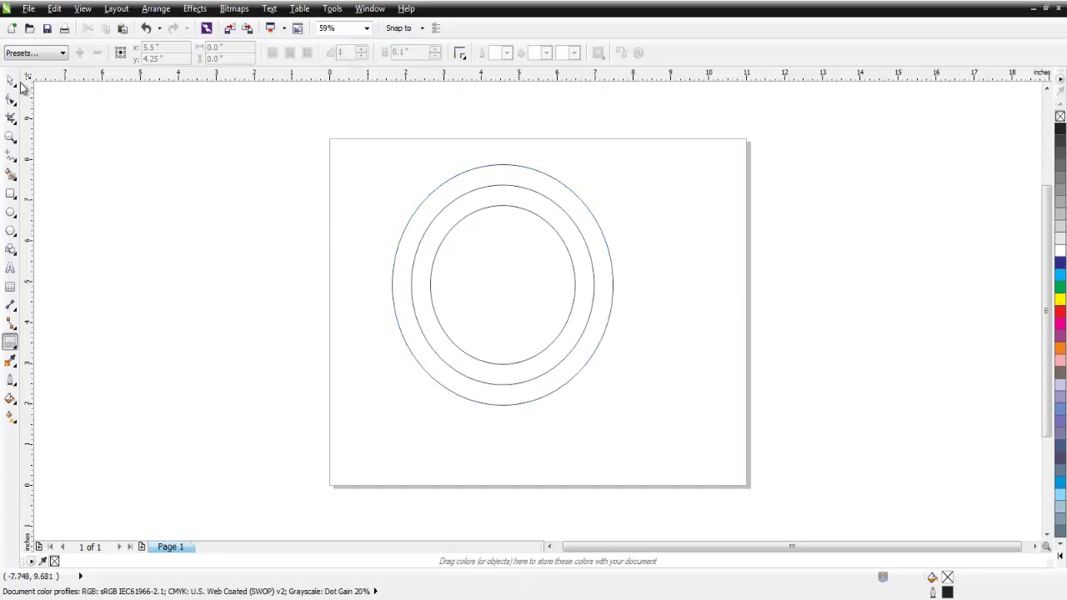
# Step: Move the ellipse with its contour rings so the whole set sits near the centre of the page
pyautogui.click(11, 83)
pyautogui.click(511, 276)
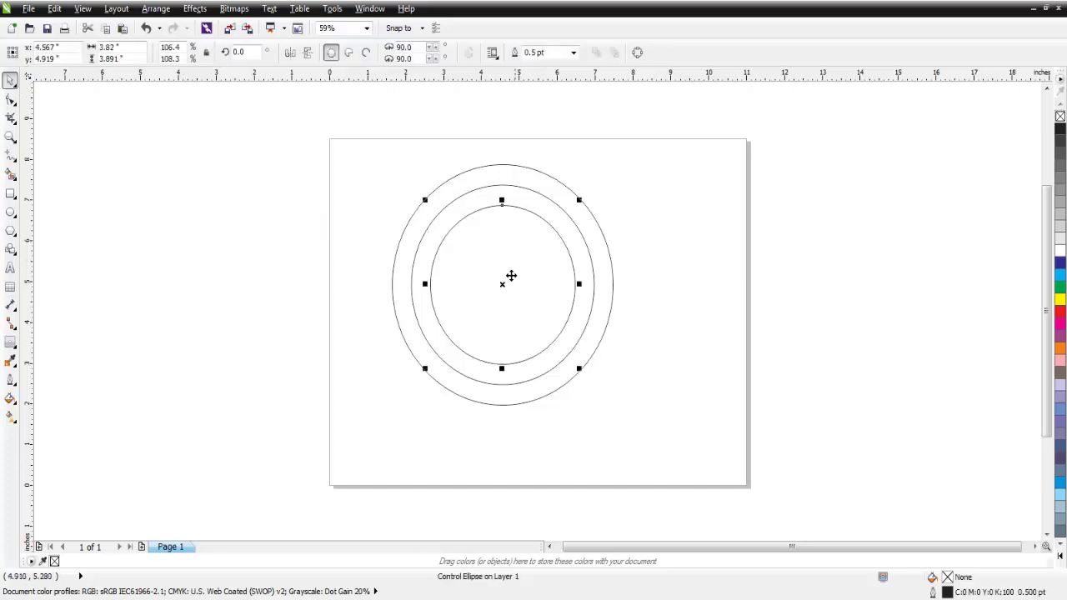
pyautogui.click(646, 207)
pyautogui.moveTo(670, 138); pyautogui.dragTo(405, 428)
pyautogui.moveTo(504, 284); pyautogui.dragTo(540, 298)
pyautogui.click(377, 263)
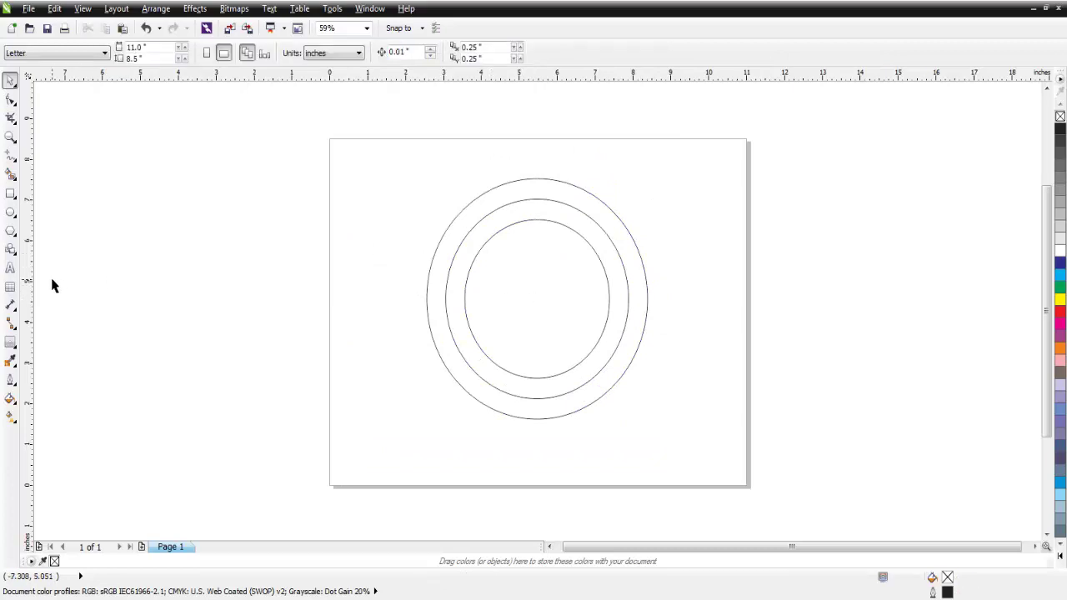
# Step: Draw a narrow vertical rectangle about 0.775 by 7.24 inches that extends past the rings above and below
pyautogui.click(10, 194)
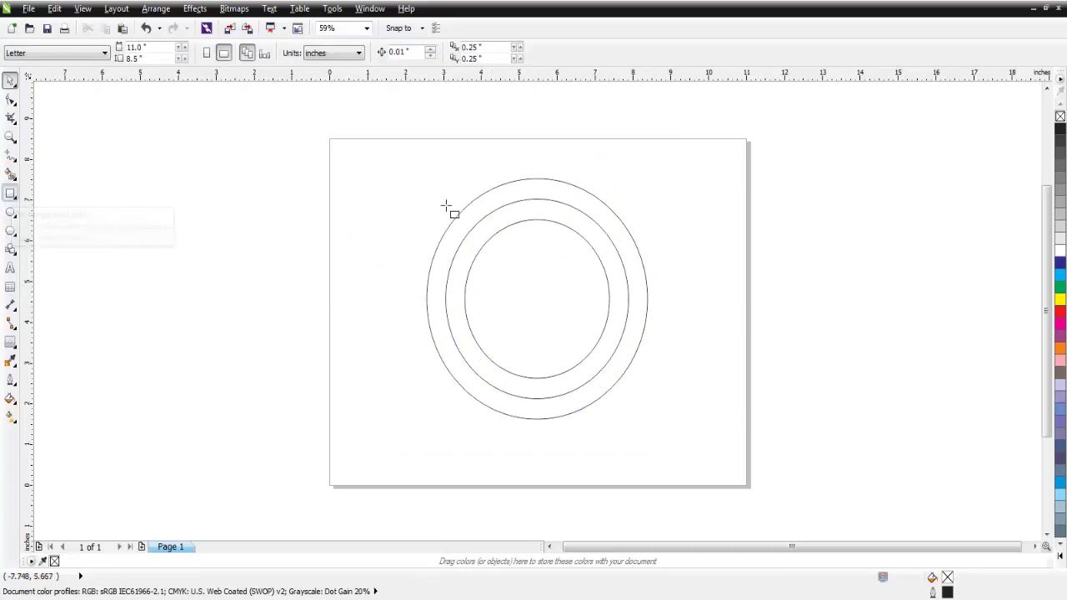
pyautogui.moveTo(542, 178); pyautogui.dragTo(572, 471)
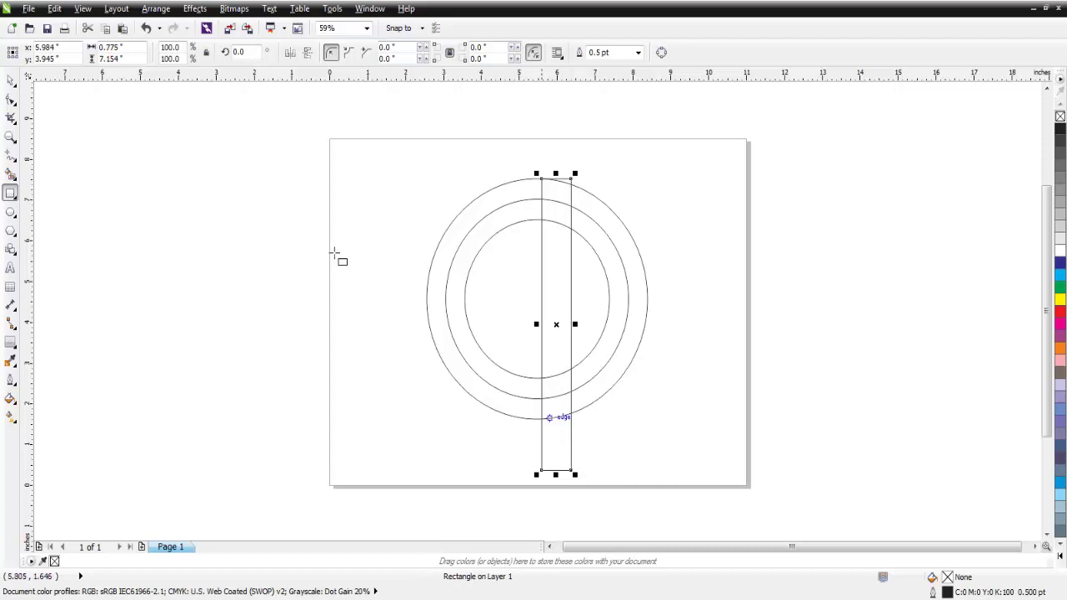
pyautogui.click(12, 81)
pyautogui.moveTo(558, 172); pyautogui.dragTo(555, 142)
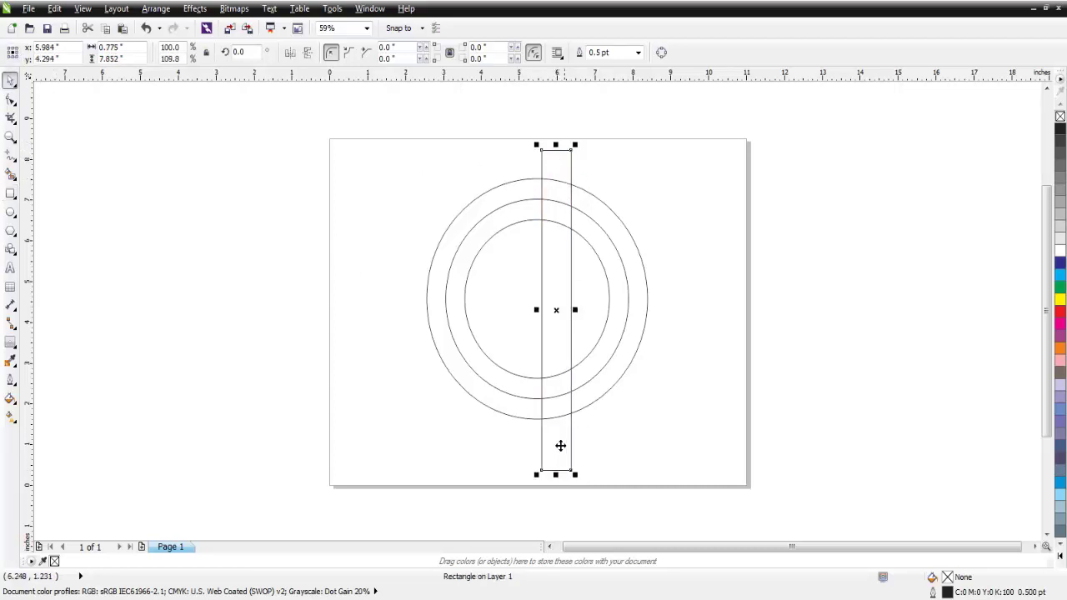
pyautogui.moveTo(555, 475); pyautogui.dragTo(555, 446)
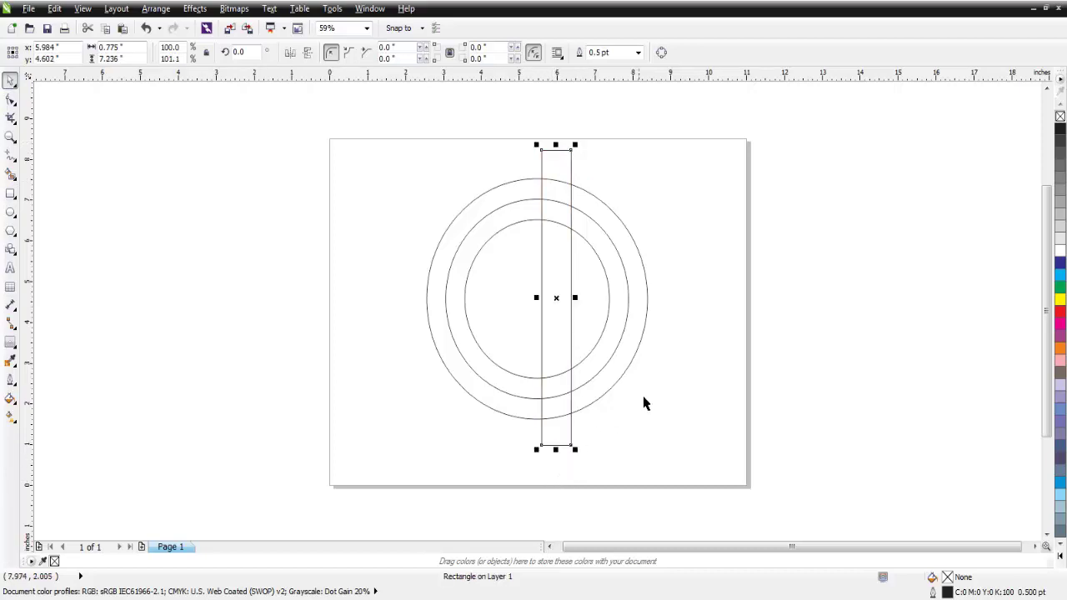
# Step: Duplicate the vertical rectangle twice toward the left so three equal stripes sit edge to edge
pyautogui.click(581, 307)
pyautogui.click(570, 297)
pyautogui.moveTo(570, 298); pyautogui.dragTo(480, 308)
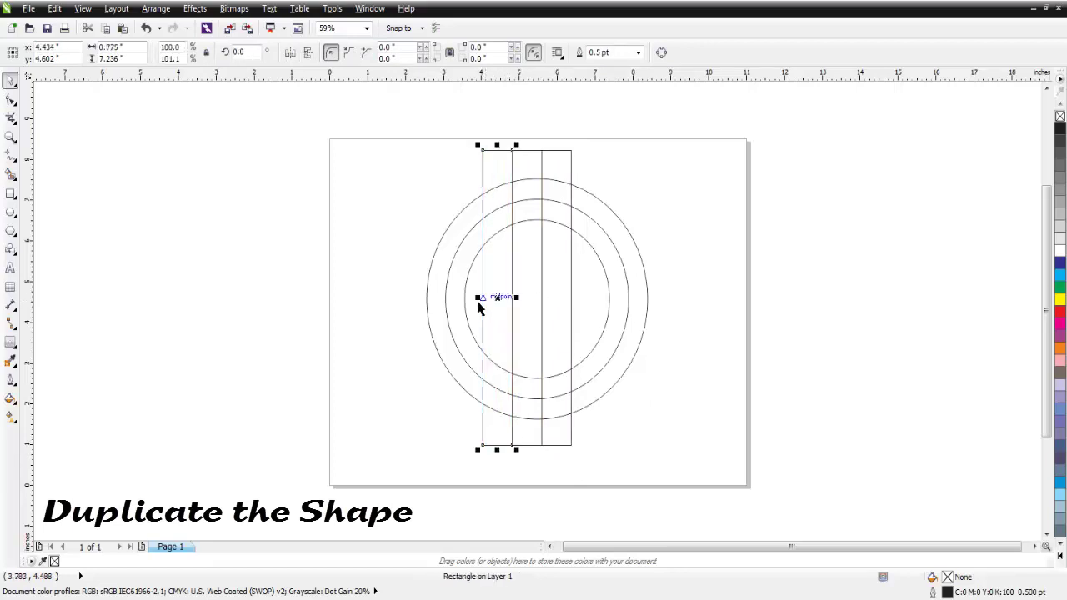
pyautogui.click(688, 349)
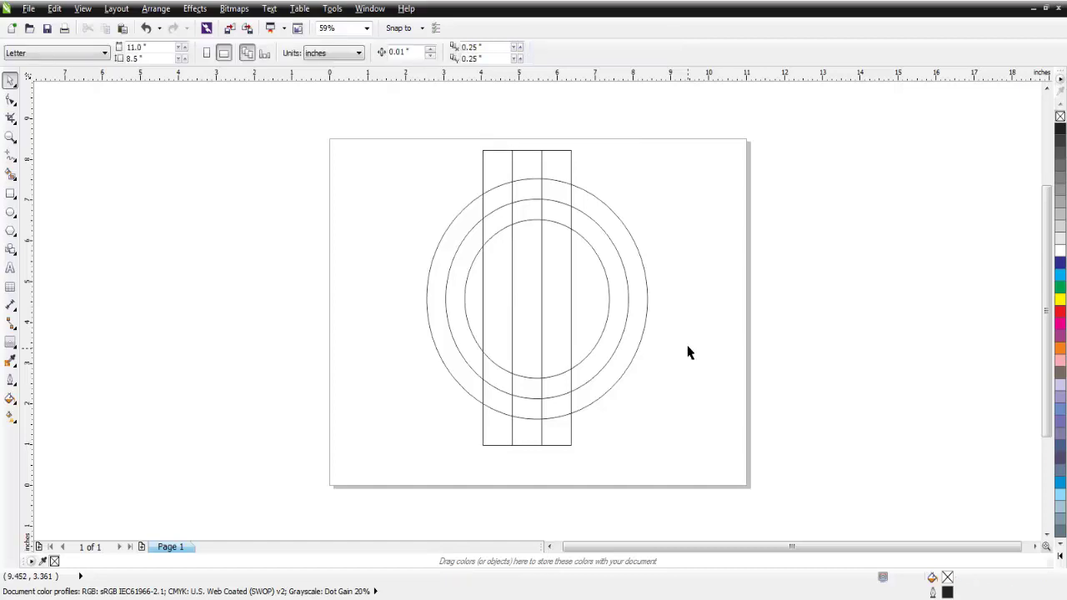
# Step: Group the three vertical rectangles
pyautogui.click(495, 168)
pyautogui.keyDown('shift'); pyautogui.click(523, 165); pyautogui.keyUp('shift')
pyautogui.keyDown('shift'); pyautogui.click(559, 166); pyautogui.keyUp('shift')
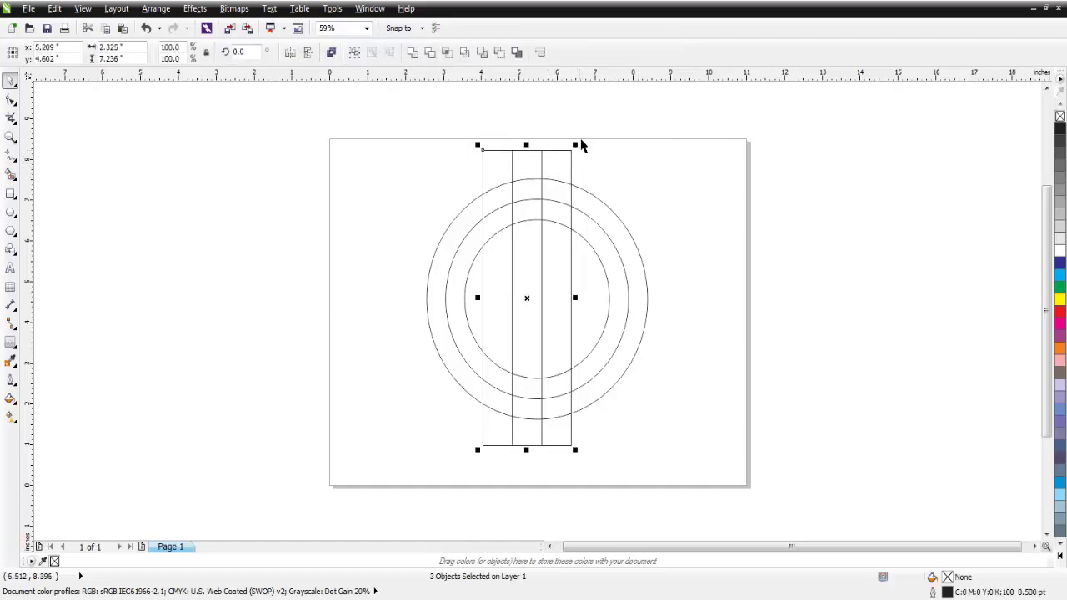
pyautogui.click(354, 54)
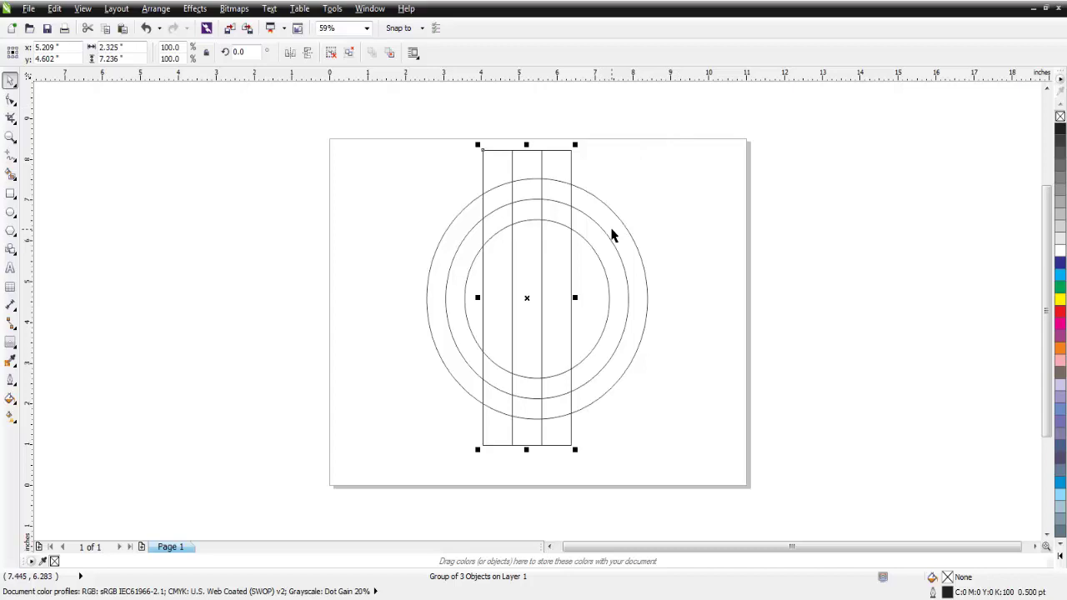
# Step: Align the rectangle group and the rings on their horizontal centres, using Active objects as the reference
pyautogui.hotkey('ctrl', 'a')
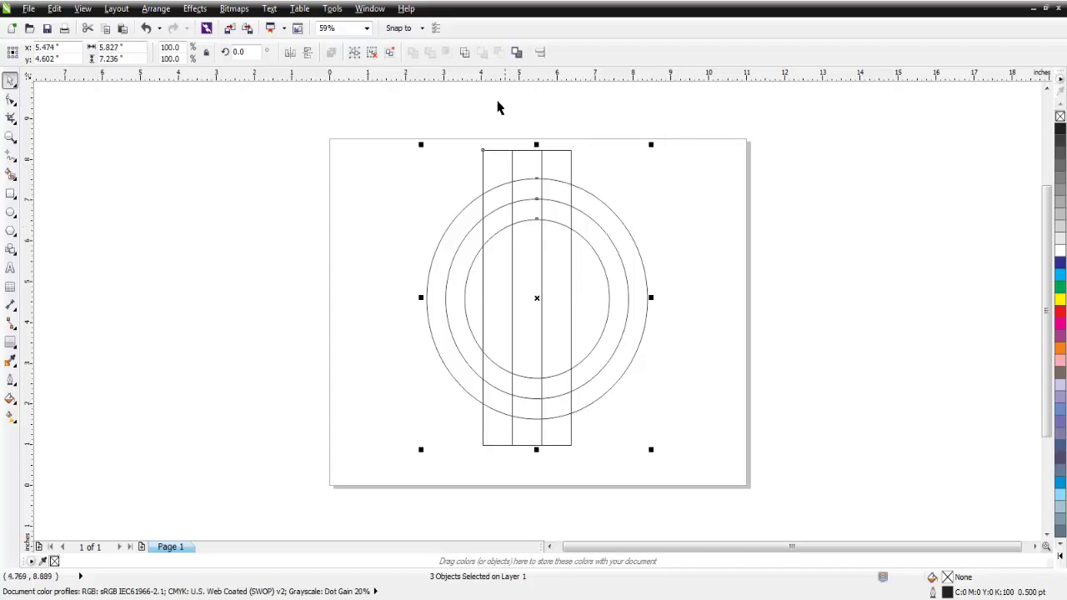
pyautogui.click(540, 52)
pyautogui.moveTo(560, 224); pyautogui.dragTo(891, 173)
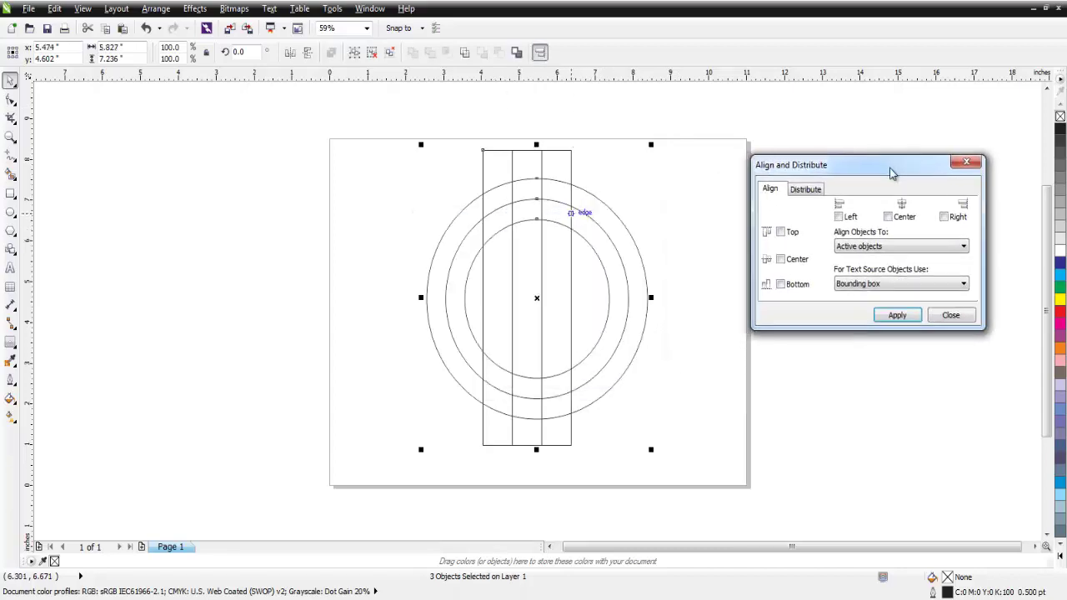
pyautogui.click(889, 217)
pyautogui.click(897, 315)
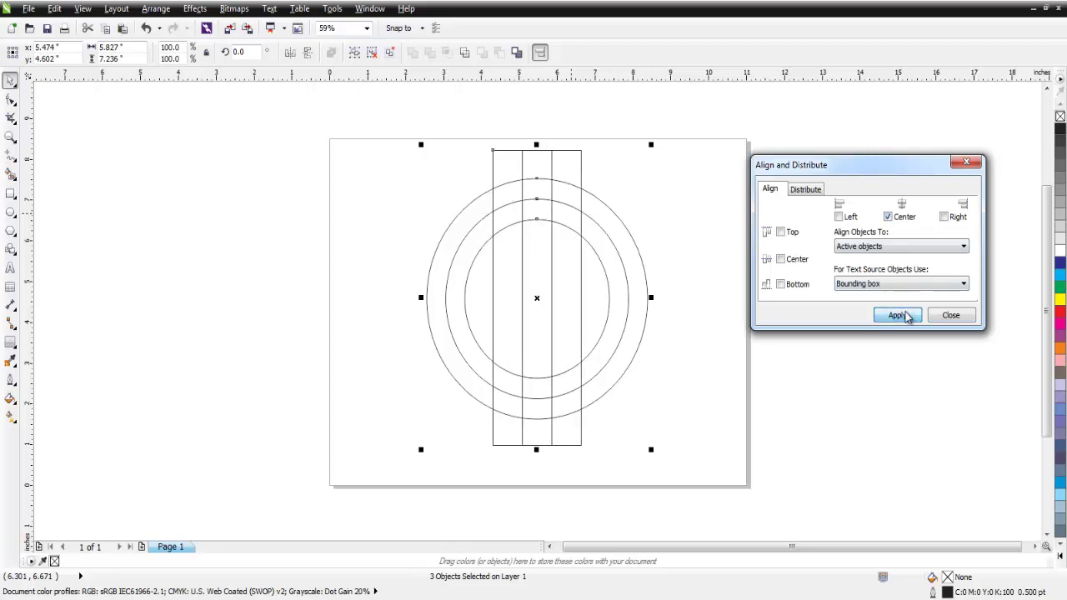
pyautogui.click(951, 315)
pyautogui.click(753, 167)
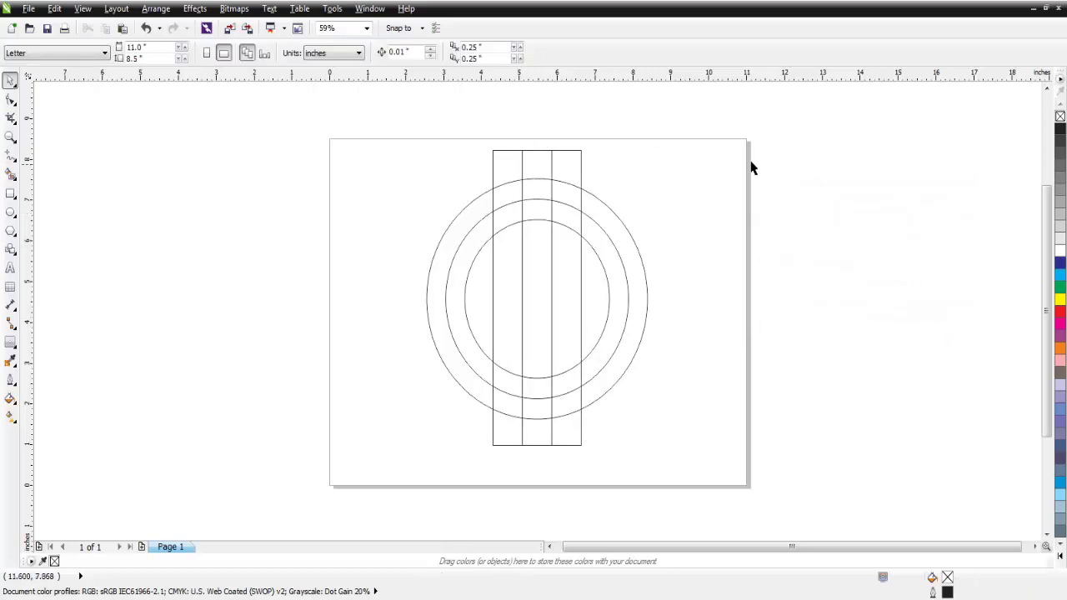
# Step: Ungroup the rectangles and mirror a narrower copy of the rightmost one, about half its width, against its right edge
pyautogui.click(564, 175)
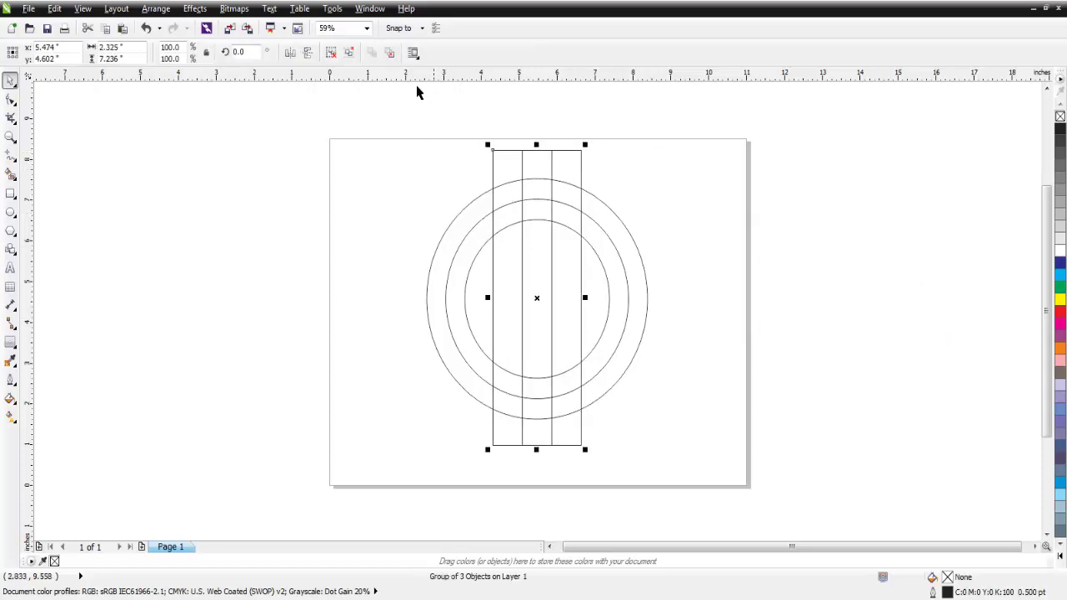
pyautogui.click(350, 55)
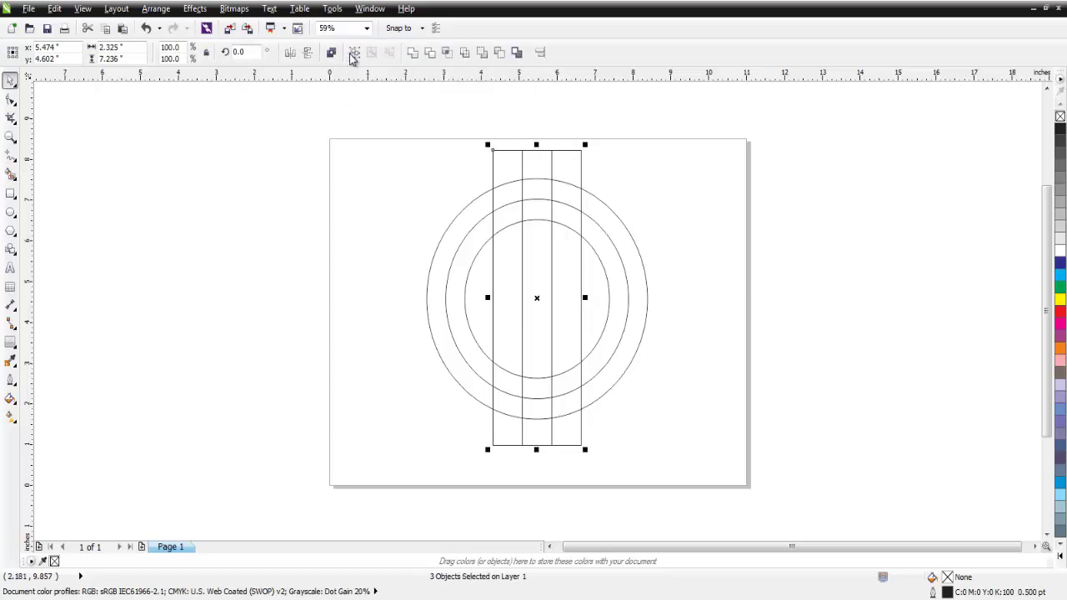
pyautogui.click(541, 112)
pyautogui.click(579, 167)
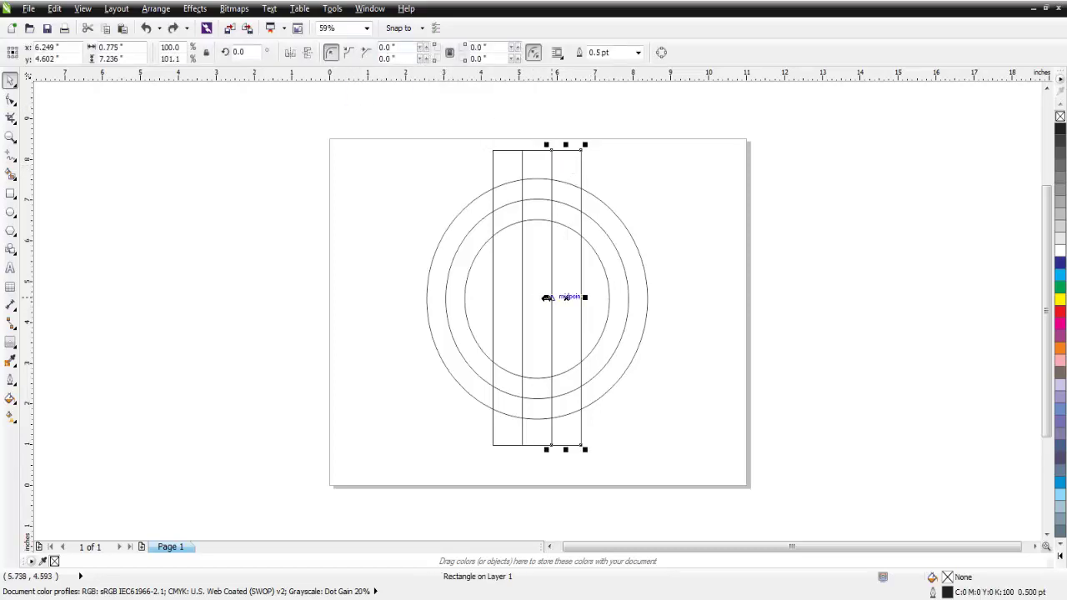
pyautogui.moveTo(546, 298); pyautogui.dragTo(606, 302)
pyautogui.click(824, 276)
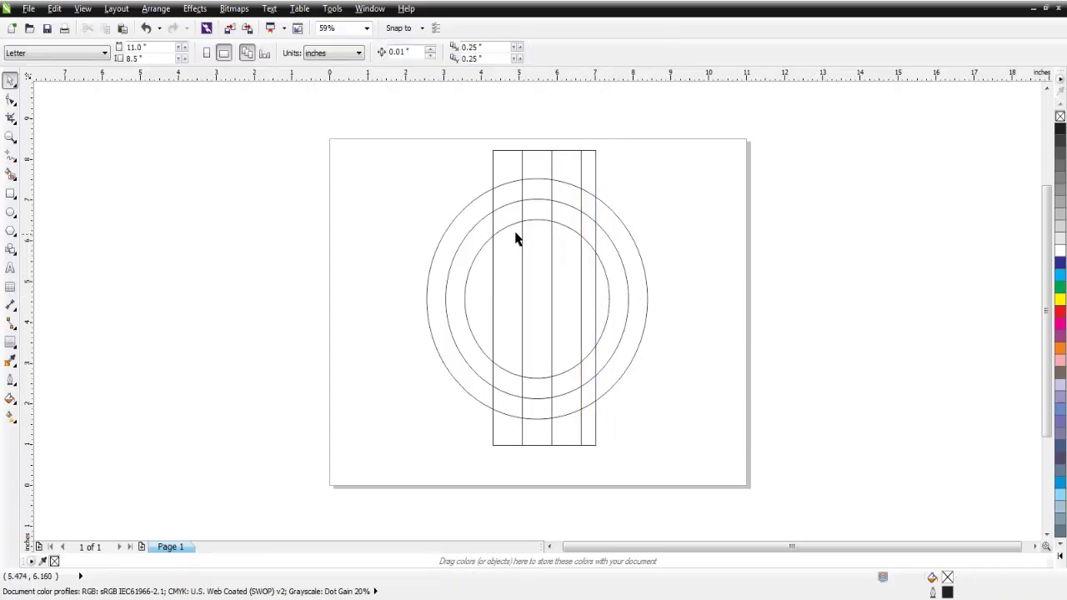
# Step: Draw a wide ellipse about 7.81 by 5.03 inches over the lower part of the rings and stripes
pyautogui.scroll(-2, 530, 252)
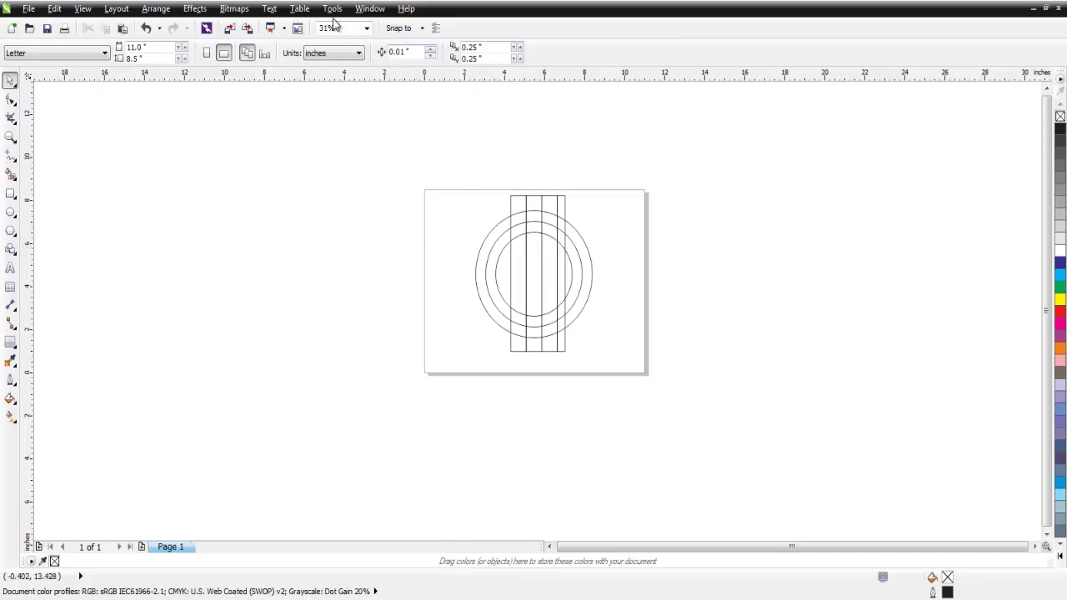
pyautogui.click(366, 28)
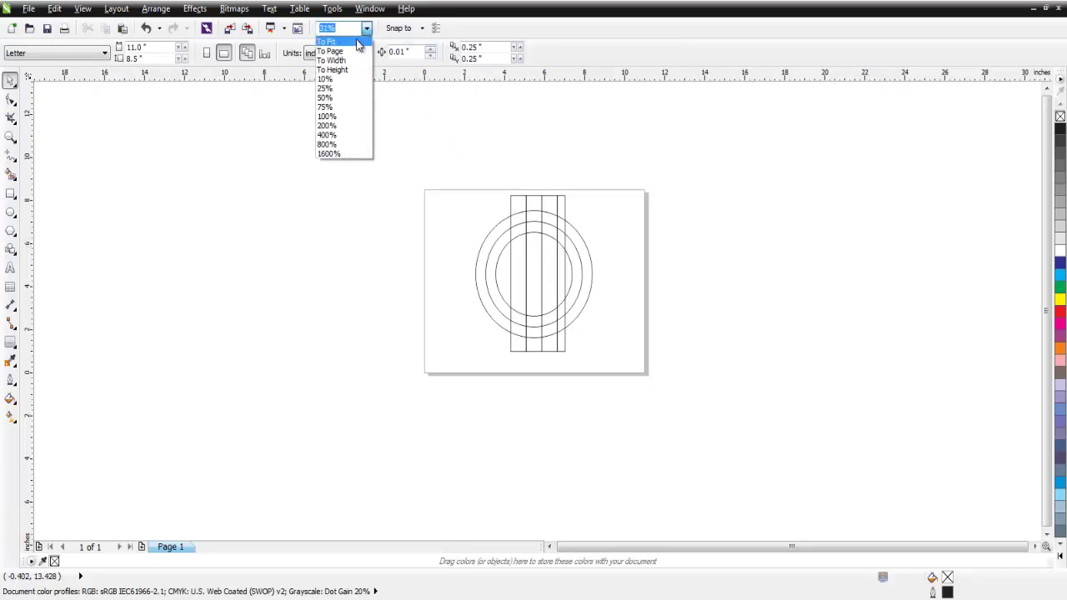
pyautogui.click(358, 42)
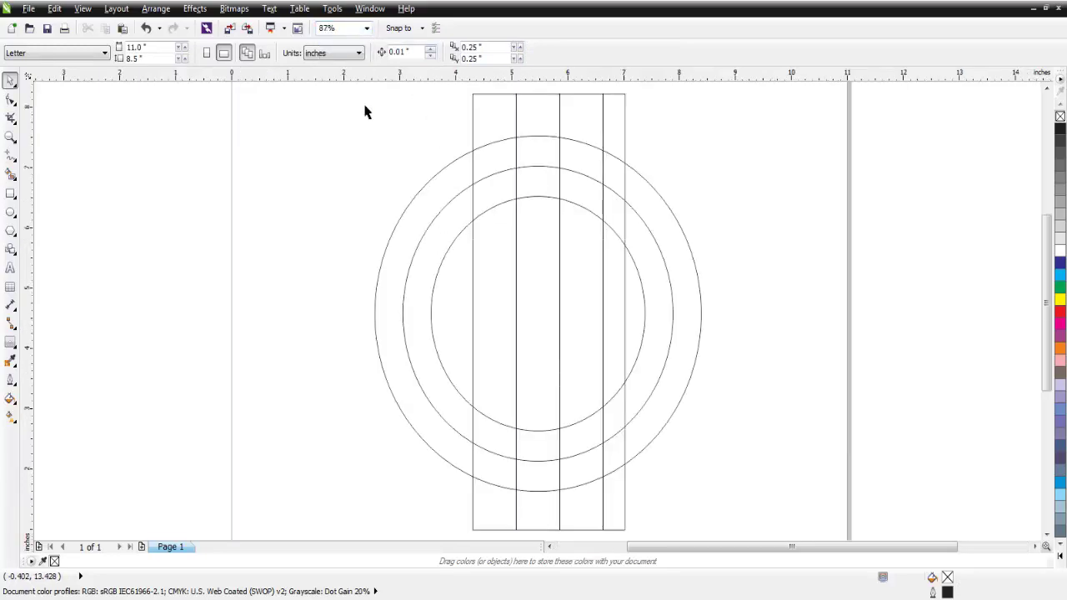
pyautogui.click(10, 213)
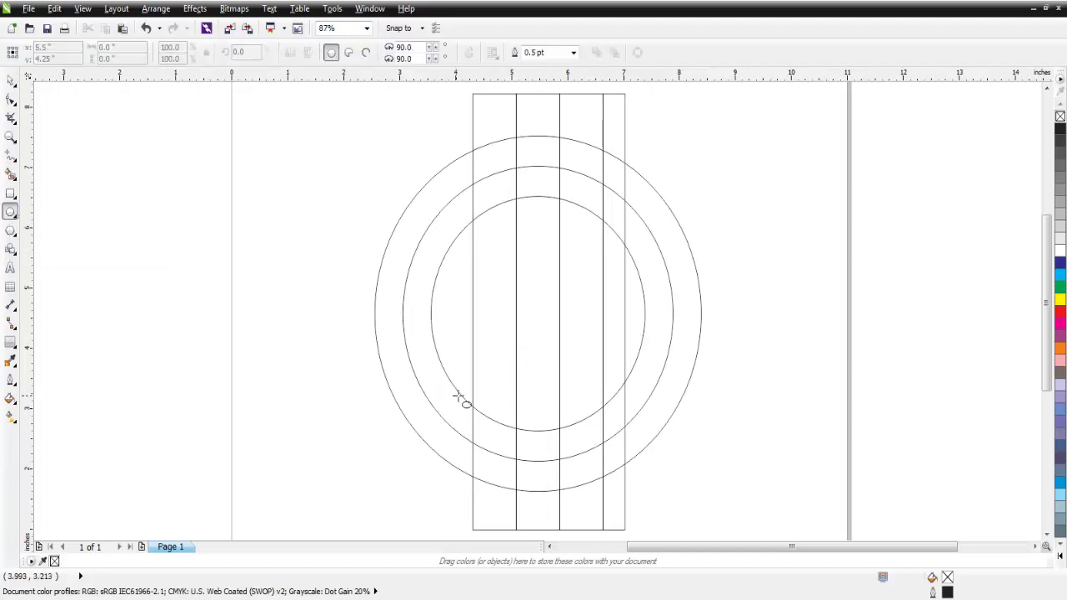
pyautogui.scroll(-2, 457, 396)
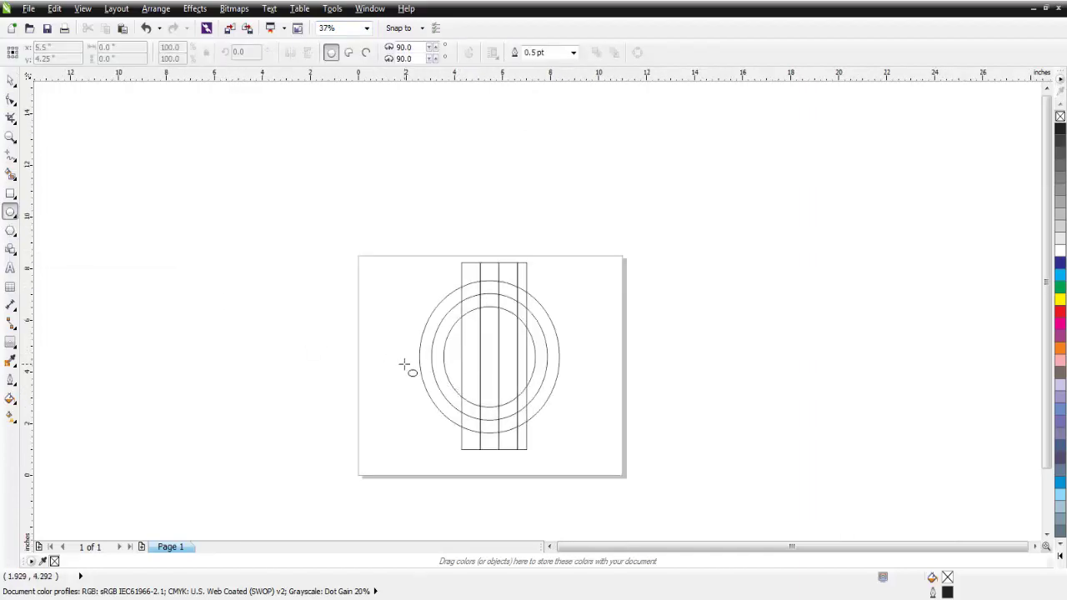
pyautogui.moveTo(404, 364); pyautogui.dragTo(592, 496)
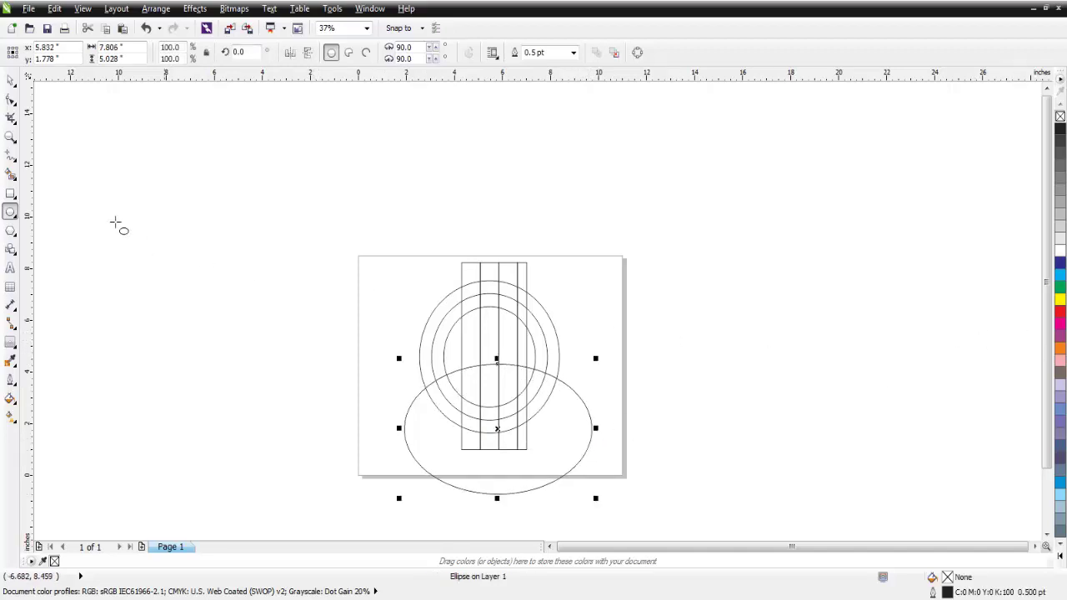
pyautogui.click(12, 82)
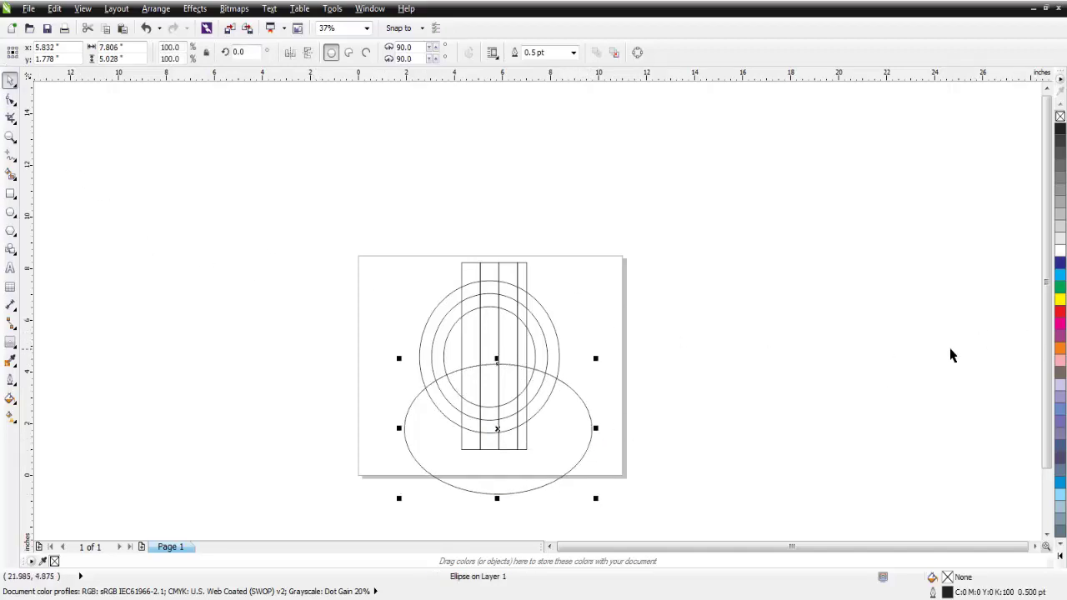
# Step: Rotate the wide ellipse about 14.7 degrees counterclockwise around its centre
pyautogui.scroll(-3, 1041, 370)
pyautogui.scroll(2, 528, 395)
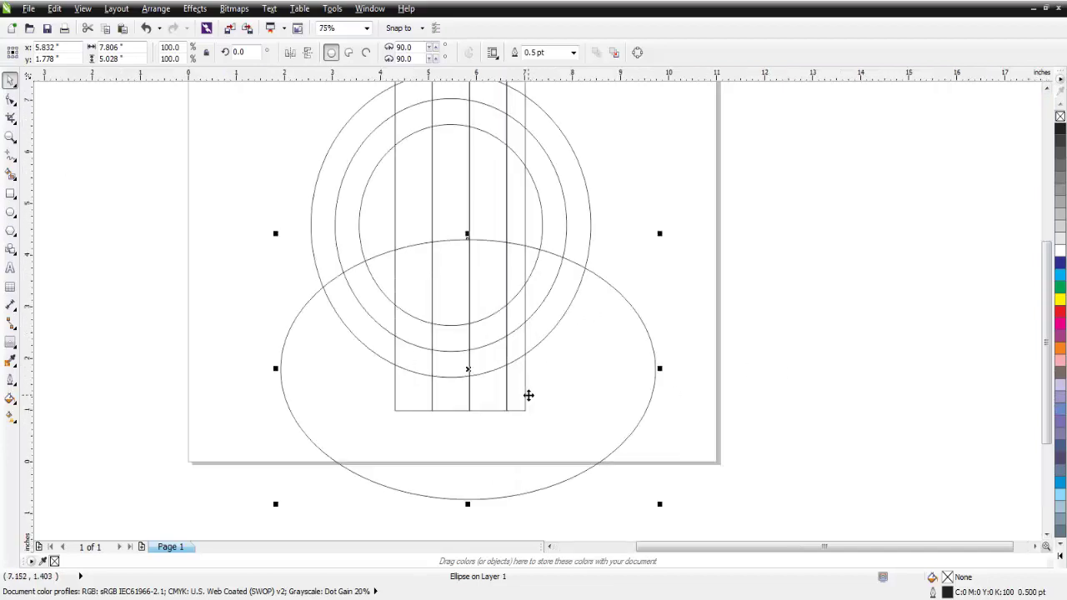
pyautogui.scroll(1, 527, 395)
pyautogui.scroll(-1, 527, 395)
pyautogui.click(469, 370)
pyautogui.moveTo(660, 504); pyautogui.dragTo(701, 454)
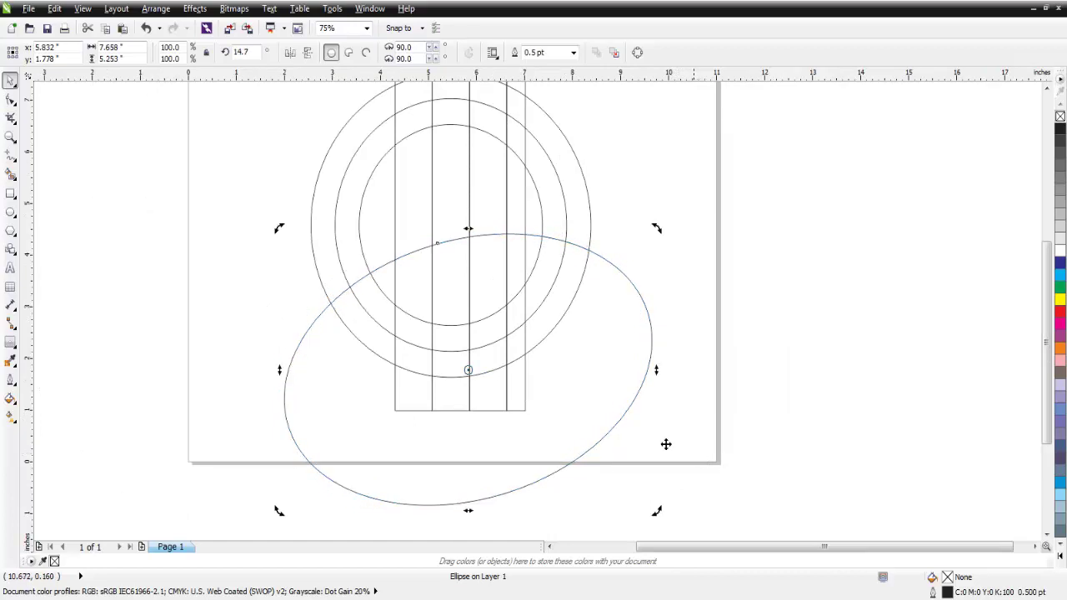
# Step: Duplicate the tilted ellipse twice, offsetting each copy slightly upward and to the left
pyautogui.click(468, 370)
pyautogui.moveTo(469, 369); pyautogui.dragTo(464, 322)
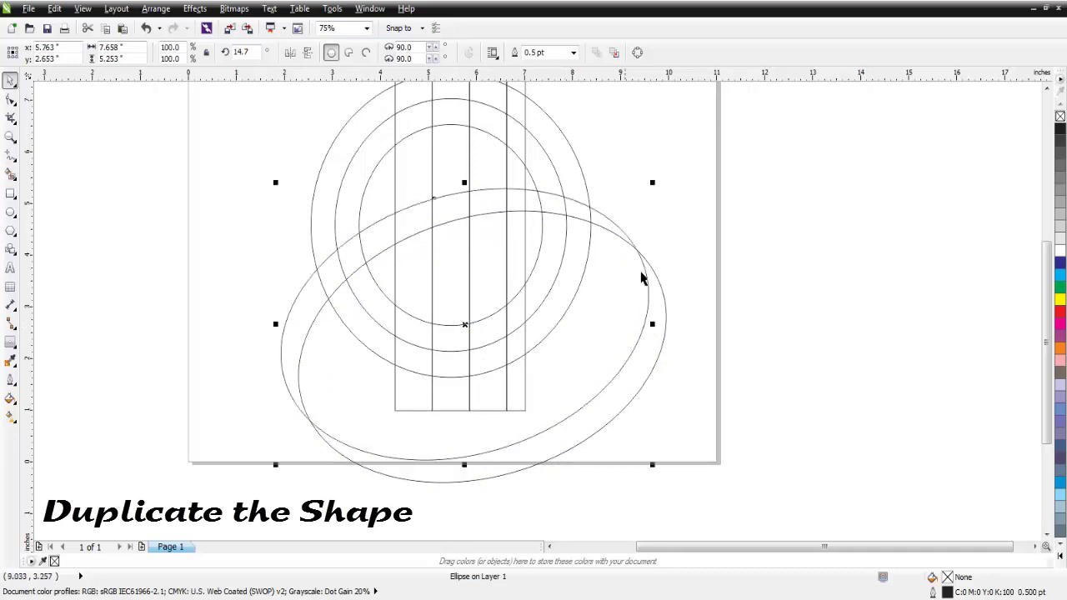
pyautogui.moveTo(466, 323); pyautogui.dragTo(459, 308)
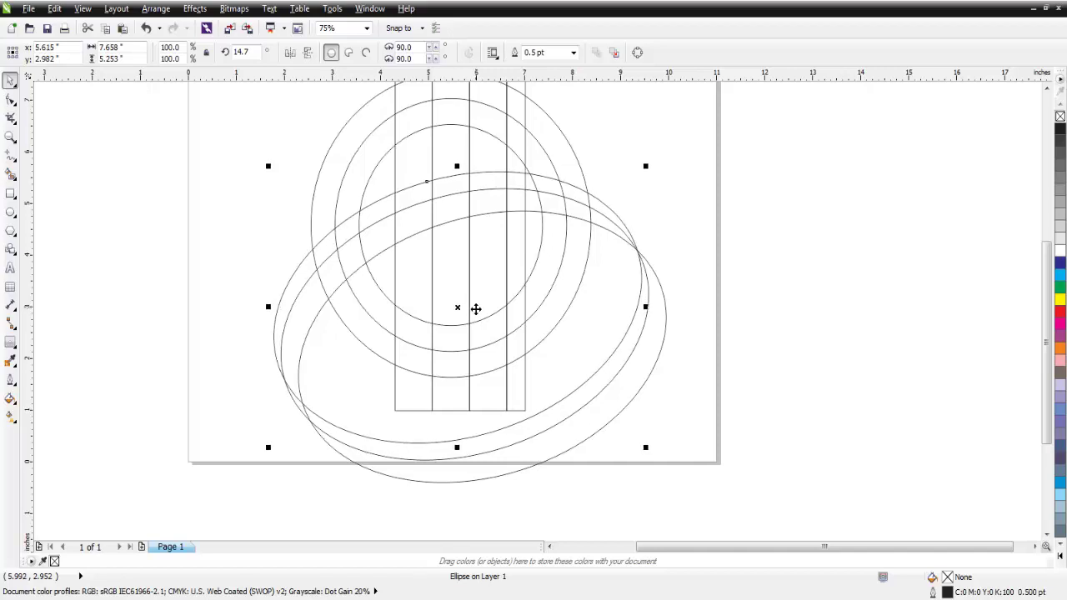
# Step: Nudge the uppermost ellipse slightly up and left so the three ellipses cross near one point on their right side
pyautogui.press('Left')
pyautogui.press('Up')
pyautogui.press('Left')
pyautogui.press('Up')
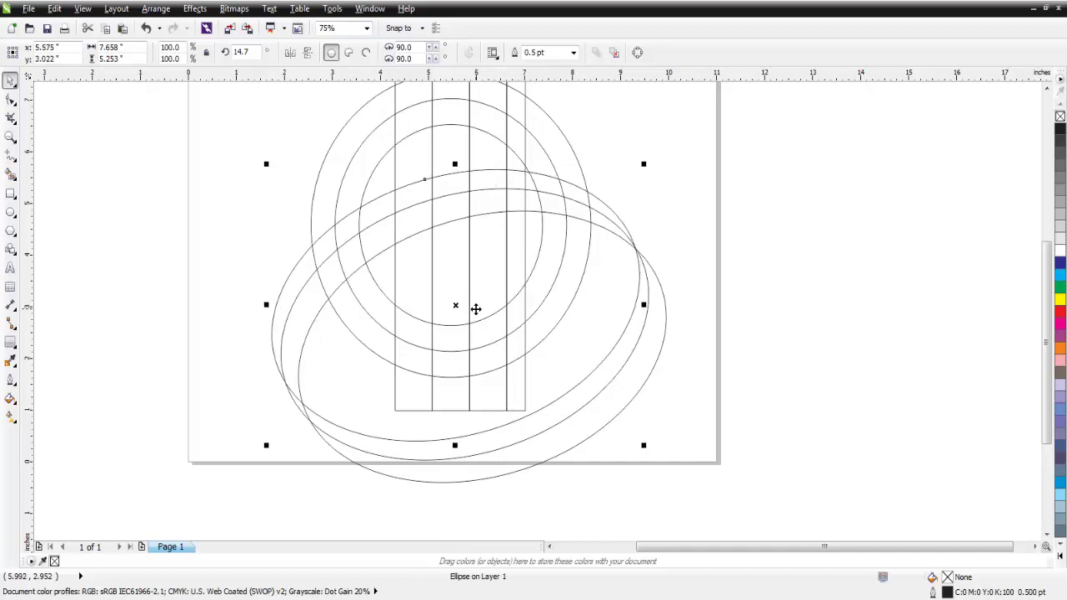
pyautogui.press('Left')
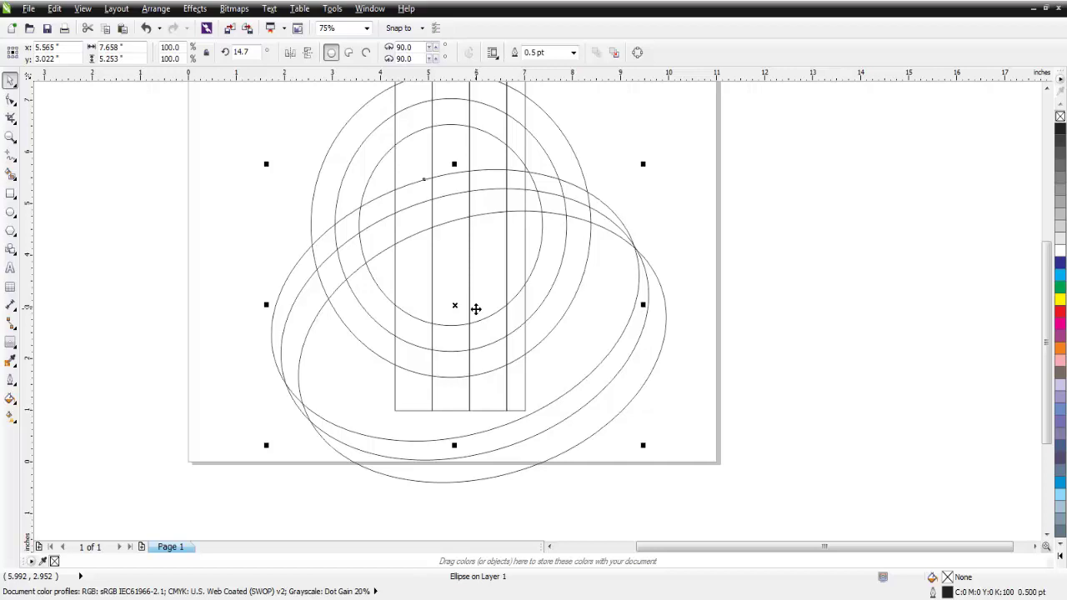
pyautogui.press('Up')
pyautogui.click(730, 240)
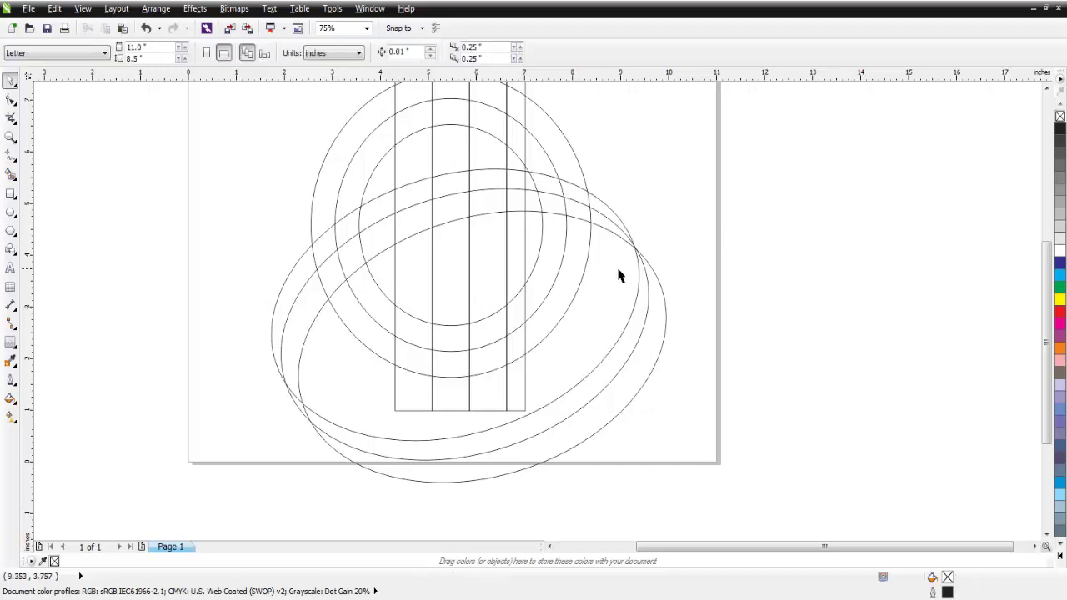
# Step: With Virtual Segment Delete, remove the tilted ellipses' left sides outside the rings and their lower portions, keeping three upper arcs meeting at a tip
pyautogui.scroll(-2, 620, 274)
pyautogui.scroll(2, 345, 270)
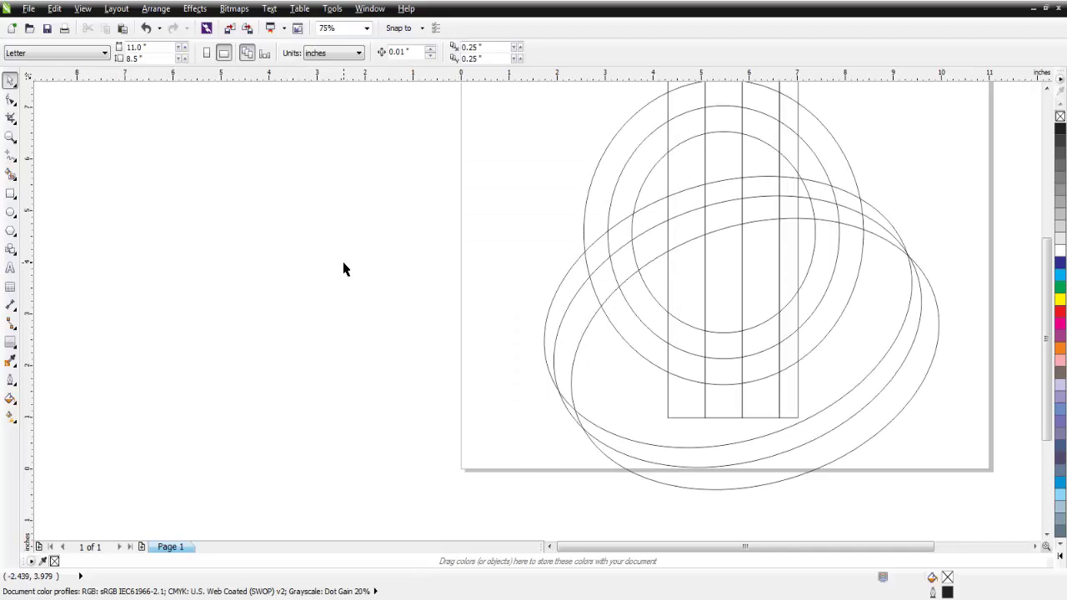
pyautogui.click(15, 122)
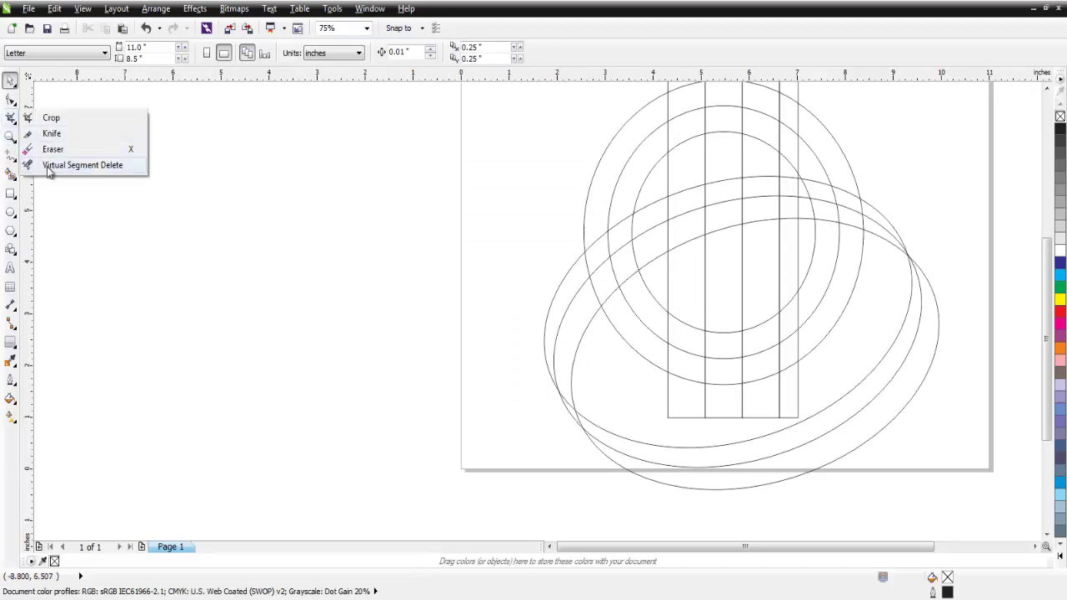
pyautogui.click(83, 166)
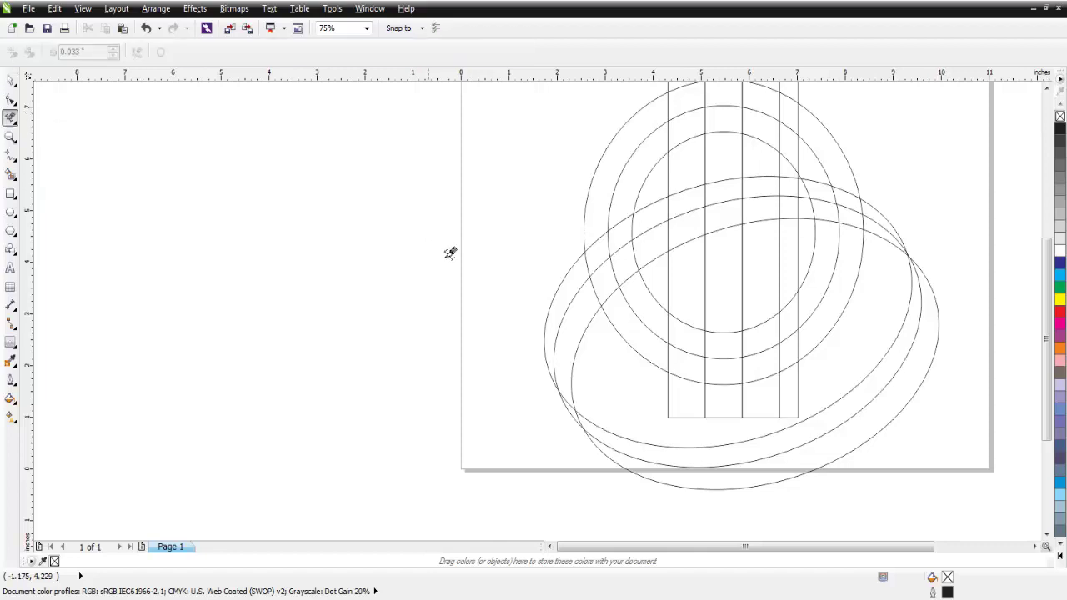
pyautogui.moveTo(515, 281); pyautogui.dragTo(634, 492)
pyautogui.moveTo(545, 386); pyautogui.dragTo(620, 449)
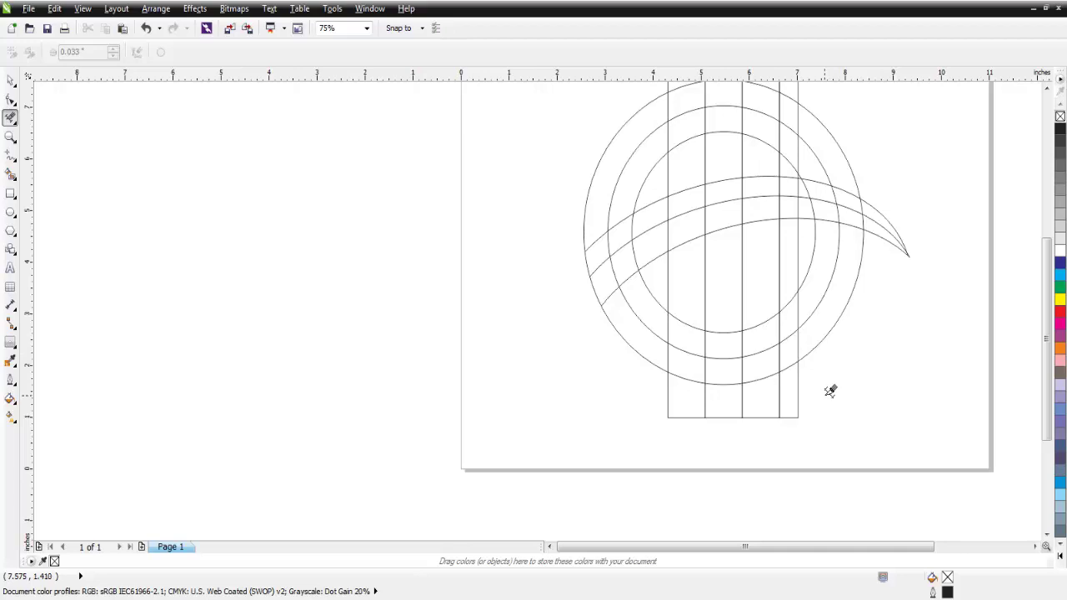
# Step: Delete the stripe ends that project below and above the outer ring
pyautogui.moveTo(826, 385); pyautogui.dragTo(611, 446)
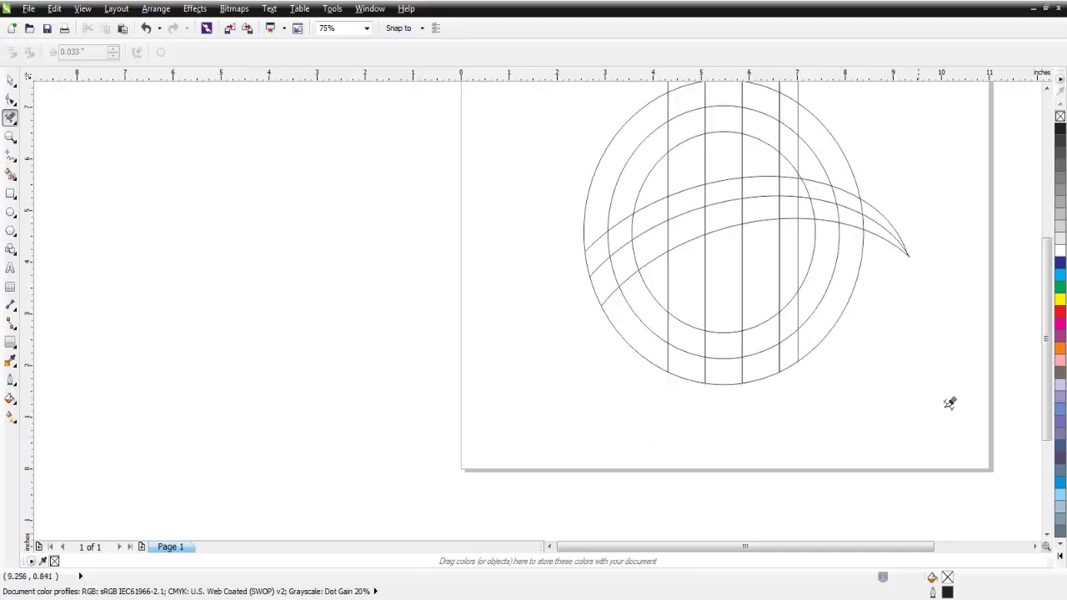
pyautogui.moveTo(1044, 388); pyautogui.dragTo(1048, 331)
pyautogui.moveTo(637, 147); pyautogui.dragTo(871, 167)
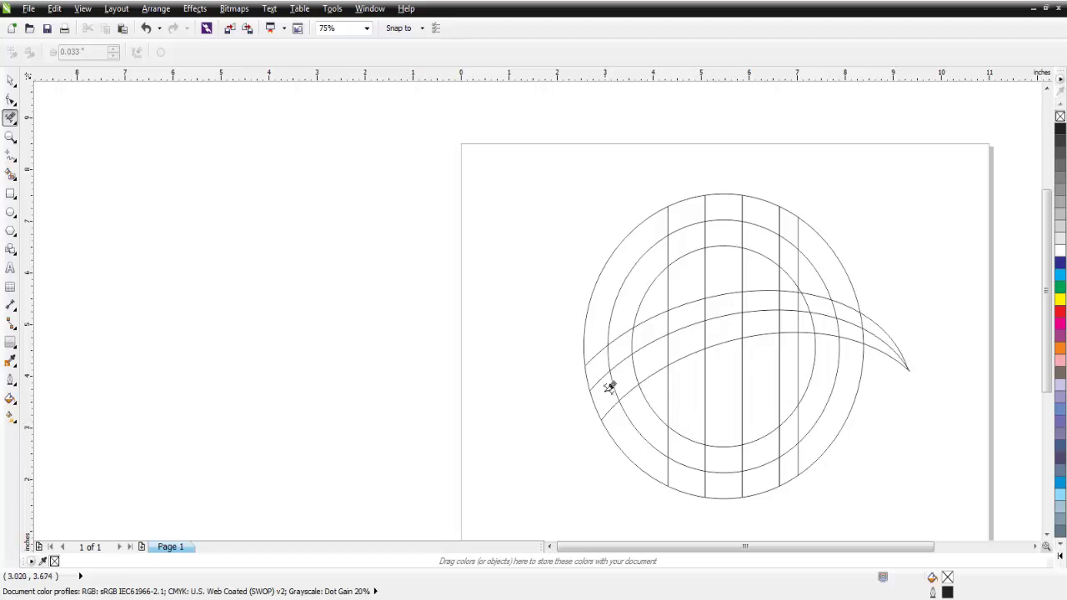
# Step: Break the contour group apart so the ring segments can be trimmed individually
pyautogui.scroll(2, 610, 386)
pyautogui.moveTo(607, 387)
pyautogui.mouseDown()
pyautogui.moveTo(619, 359)
pyautogui.moveTo(648, 351)
pyautogui.moveTo(624, 392)
pyautogui.mouseUp()
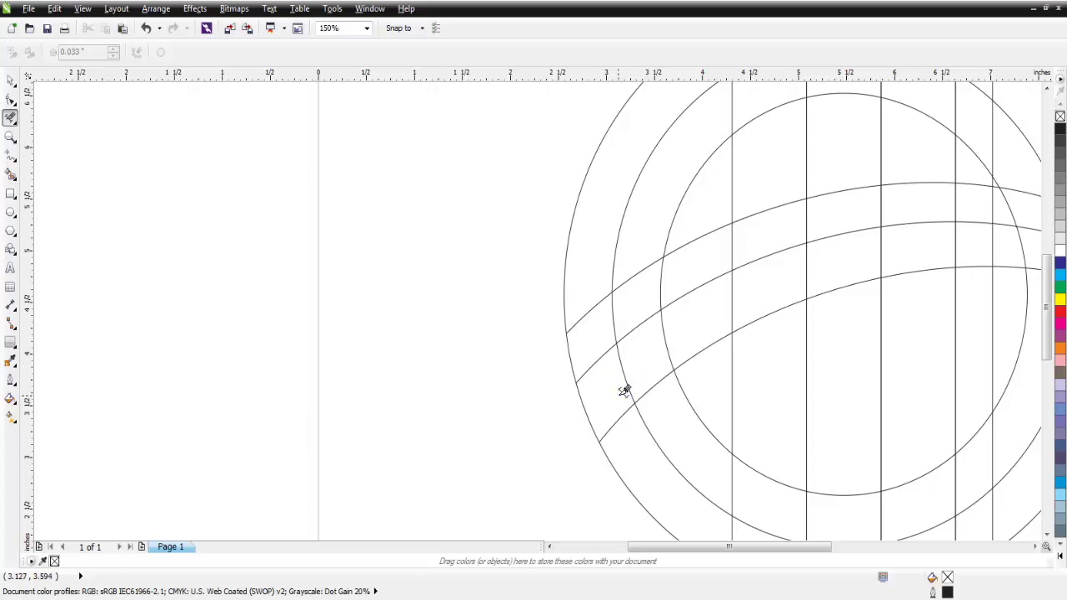
pyautogui.click(12, 80)
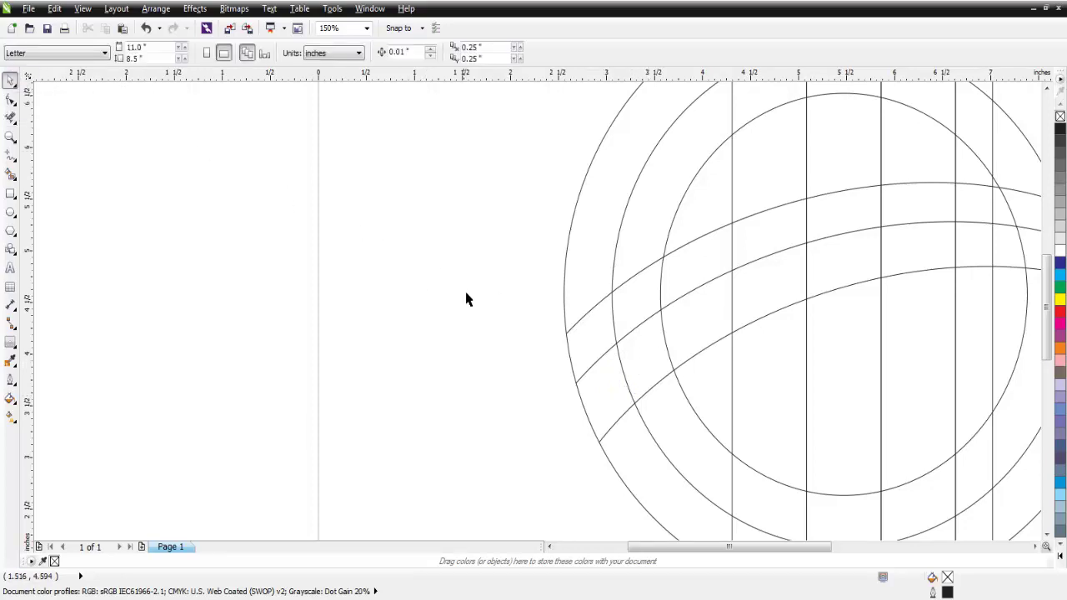
pyautogui.click(583, 233)
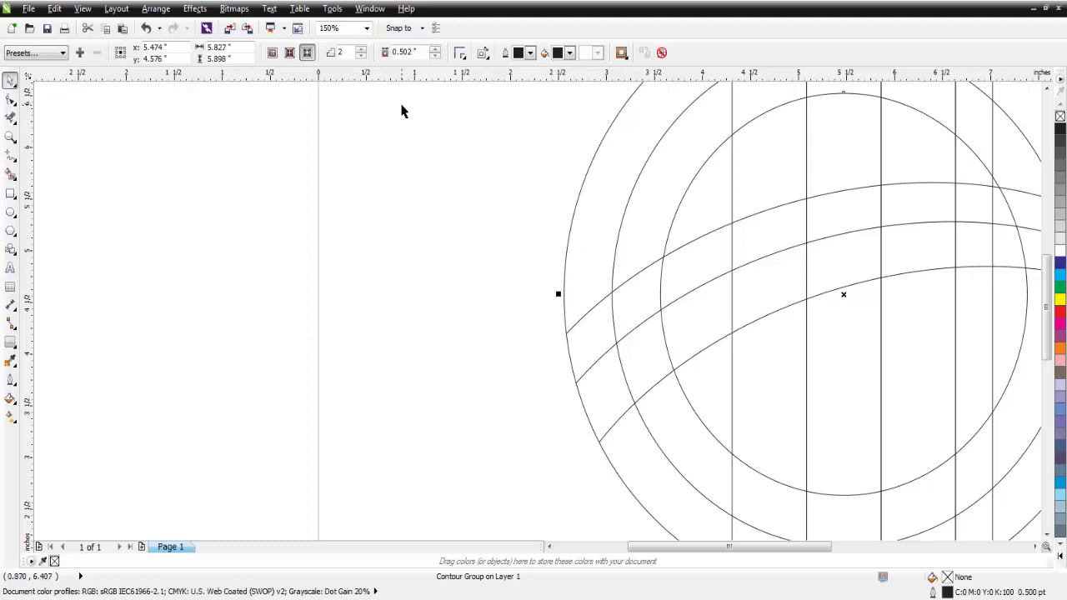
pyautogui.click(145, 10)
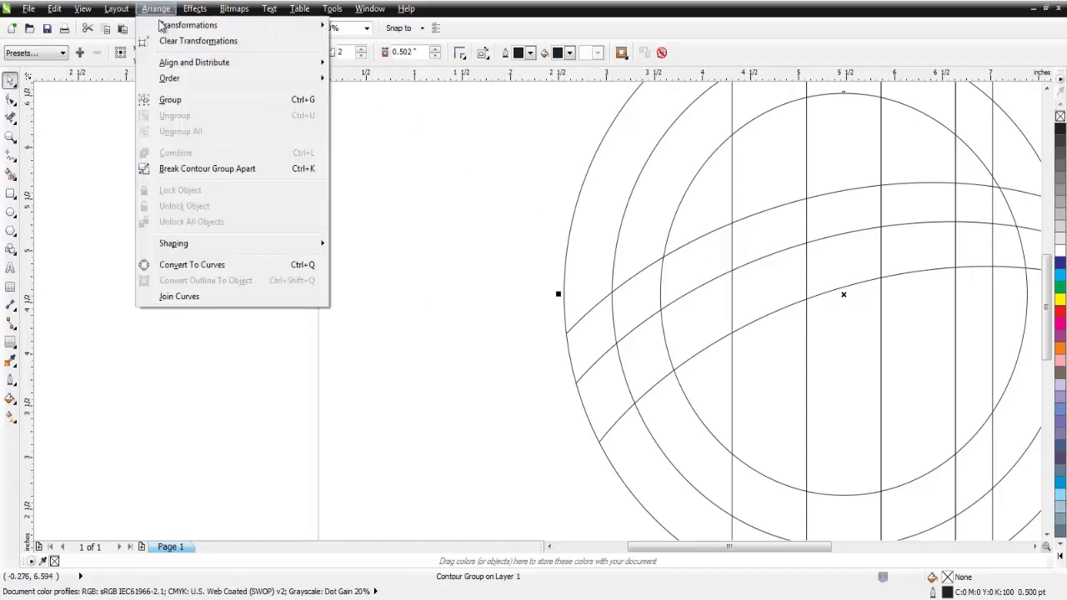
pyautogui.click(228, 177)
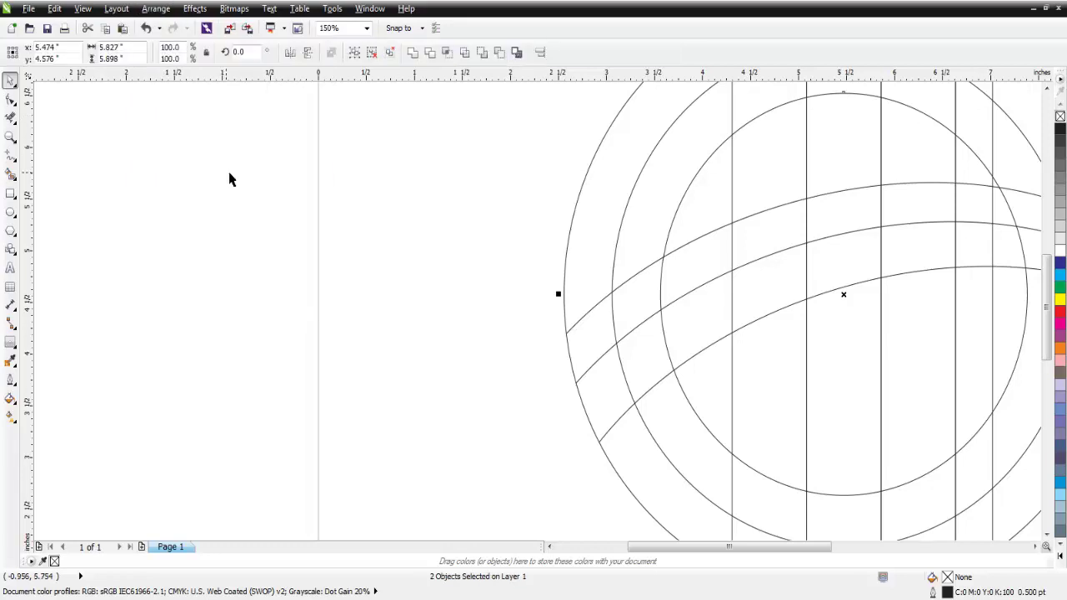
pyautogui.click(450, 204)
# Step: Delete the ring and stripe segments crossing the band between the middle and lower arcs with Virtual Segment Delete
pyautogui.click(10, 117)
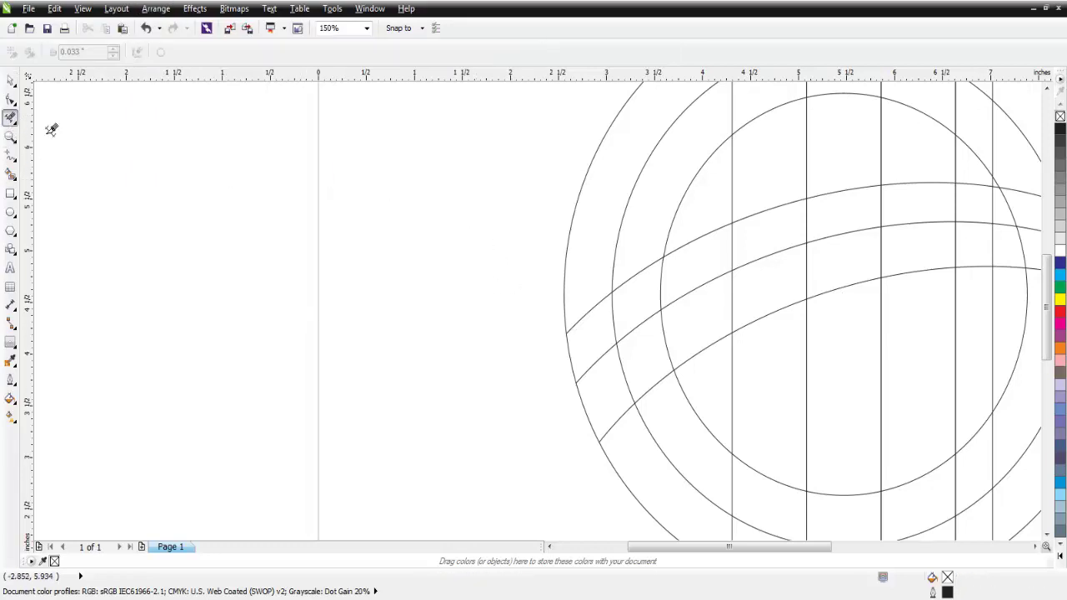
pyautogui.moveTo(639, 362); pyautogui.dragTo(605, 381)
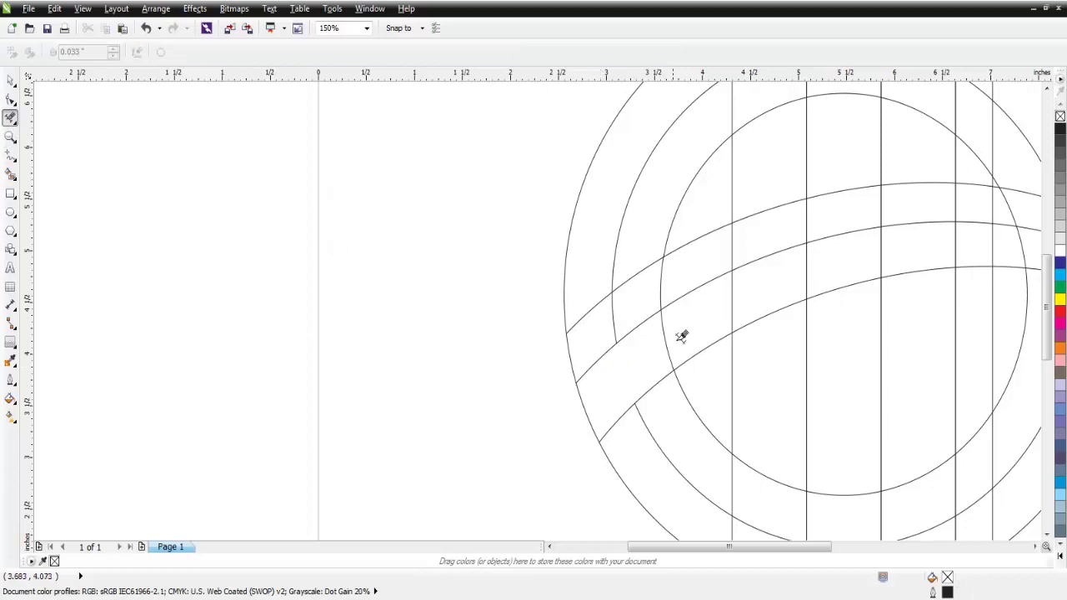
pyautogui.moveTo(680, 340); pyautogui.dragTo(655, 357)
pyautogui.scroll(-1, 811, 419)
pyautogui.moveTo(778, 548); pyautogui.dragTo(836, 548)
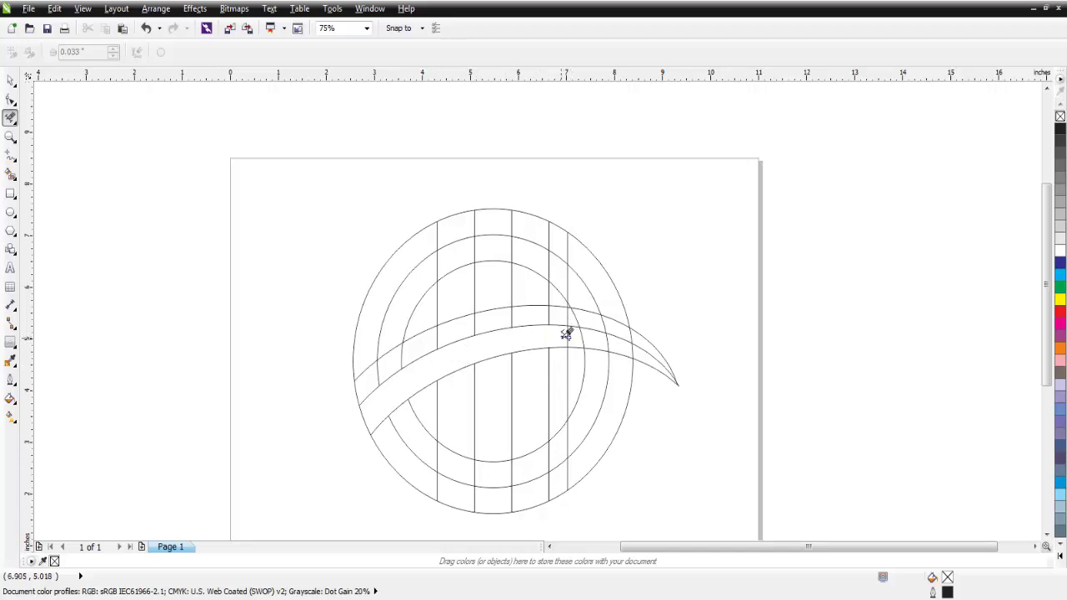
pyautogui.moveTo(586, 338); pyautogui.dragTo(558, 336)
pyautogui.scroll(2, 609, 342)
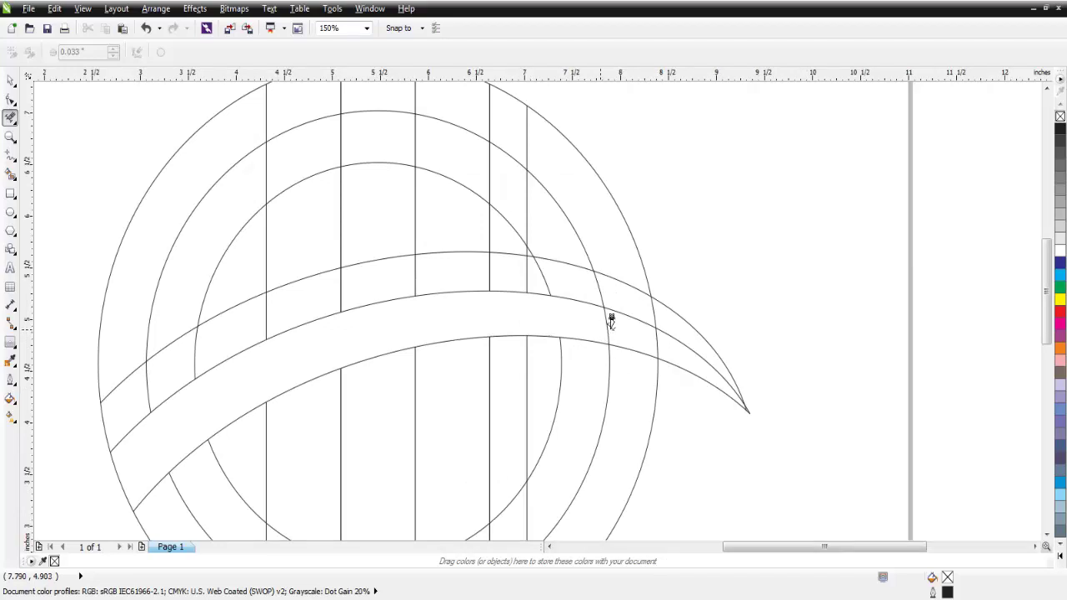
pyautogui.click(610, 322)
pyautogui.click(656, 330)
# Step: Delete the ring and stripe segments crossing the band between the upper and middle arcs, including its outer left edge
pyautogui.click(598, 287)
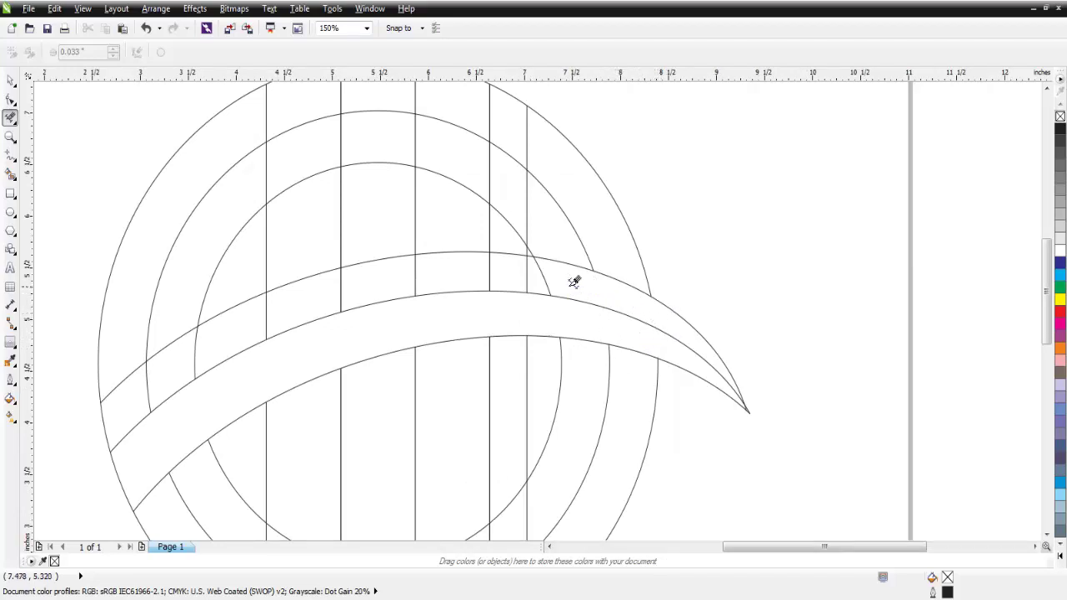
pyautogui.moveTo(558, 283); pyautogui.dragTo(409, 272)
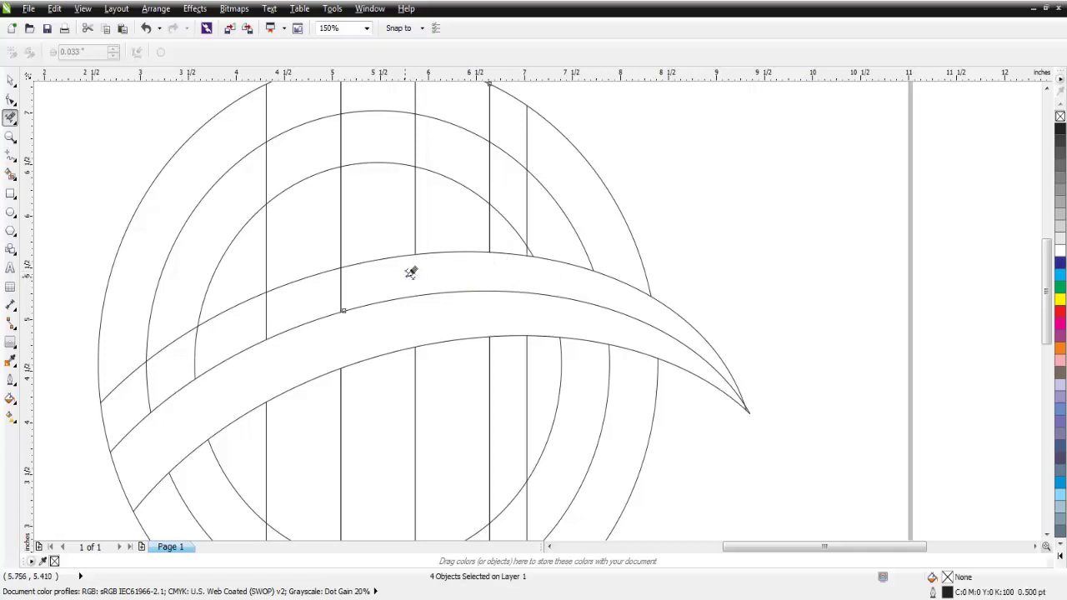
pyautogui.click(340, 288)
pyautogui.moveTo(275, 303); pyautogui.dragTo(258, 314)
pyautogui.moveTo(210, 347); pyautogui.dragTo(84, 429)
# Step: Below the arcs, delete the inner and middle ring segments between the two leftmost stripe lines, the lower arc's left end and the first line's bottom end
pyautogui.scroll(-2, 196, 406)
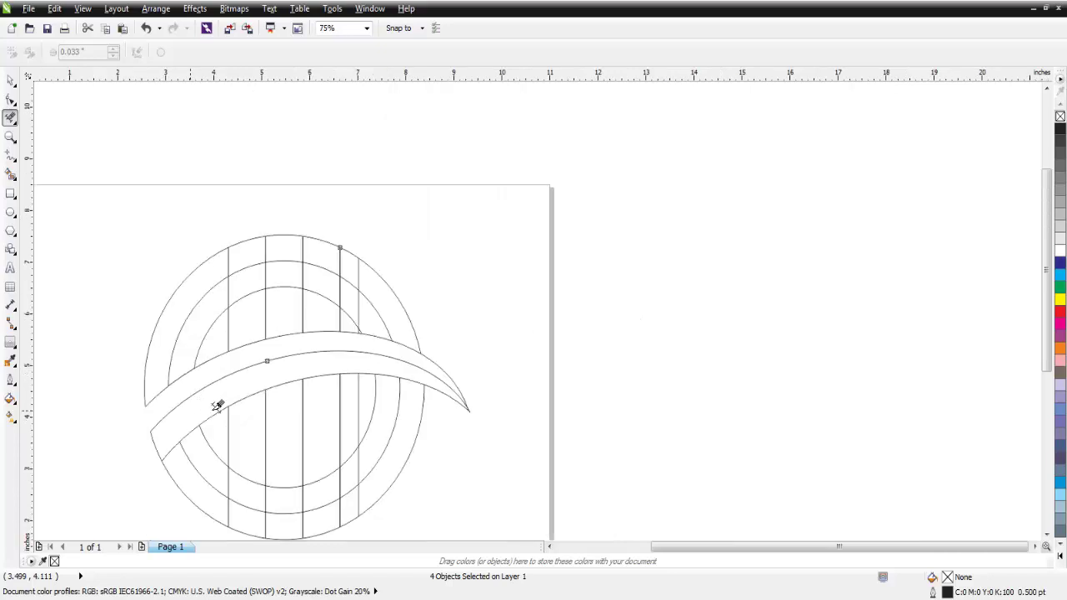
pyautogui.moveTo(1049, 329); pyautogui.dragTo(1050, 357)
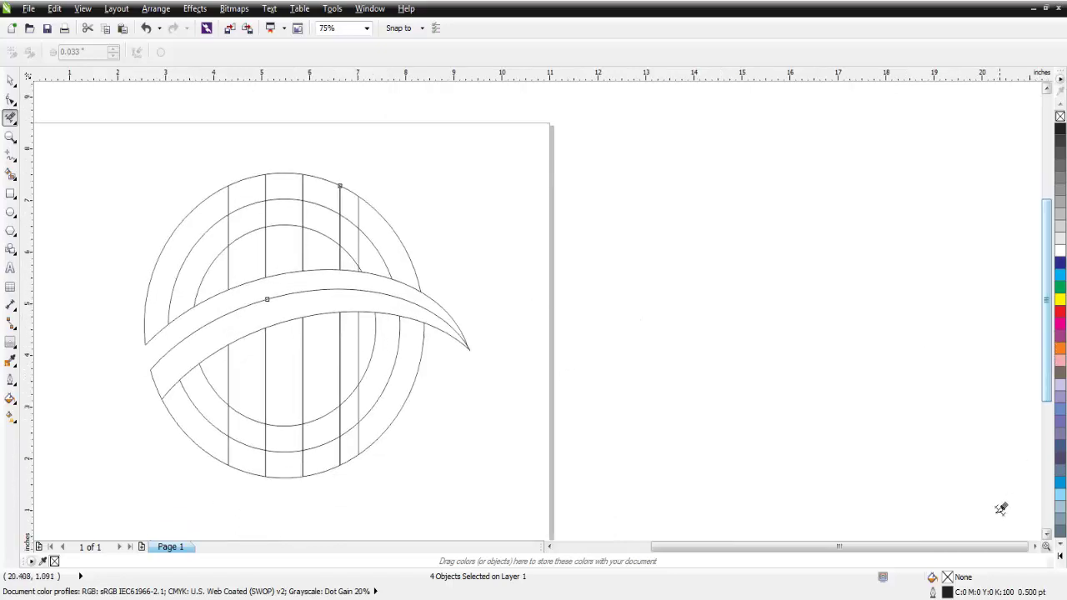
pyautogui.moveTo(972, 548)
pyautogui.mouseDown()
pyautogui.moveTo(886, 552)
pyautogui.moveTo(883, 527)
pyautogui.mouseUp()
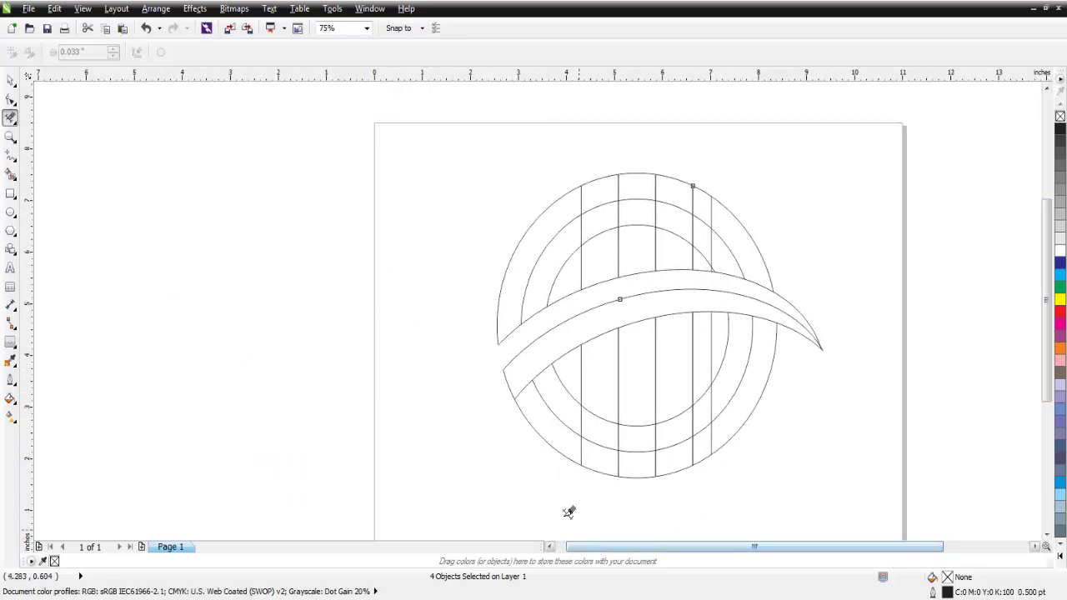
pyautogui.scroll(2, 581, 467)
pyautogui.moveTo(623, 333); pyautogui.dragTo(630, 427)
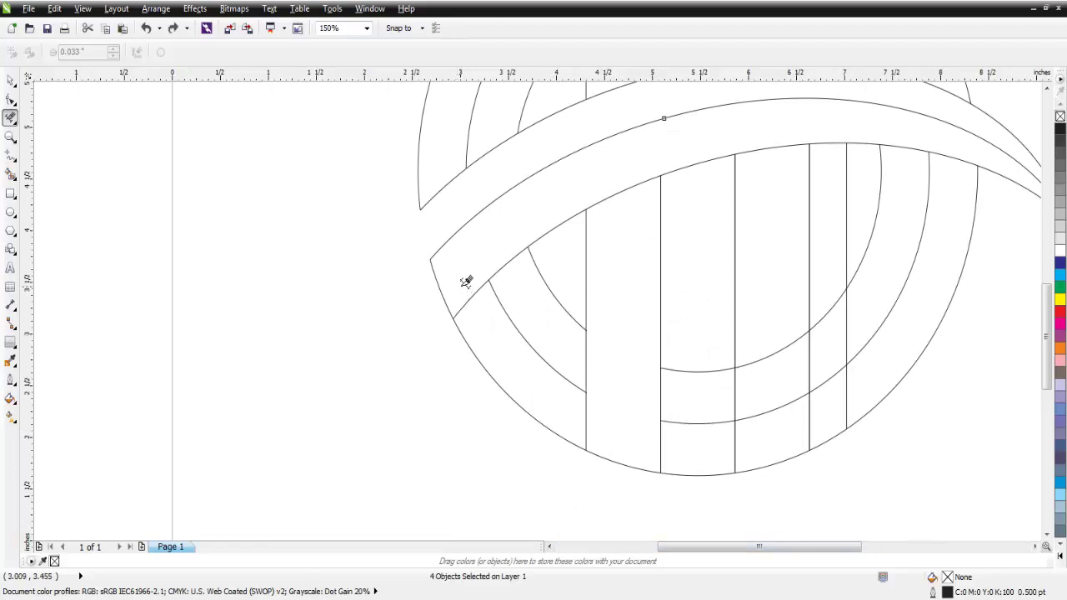
pyautogui.moveTo(460, 284); pyautogui.dragTo(487, 318)
pyautogui.moveTo(568, 408); pyautogui.dragTo(607, 427)
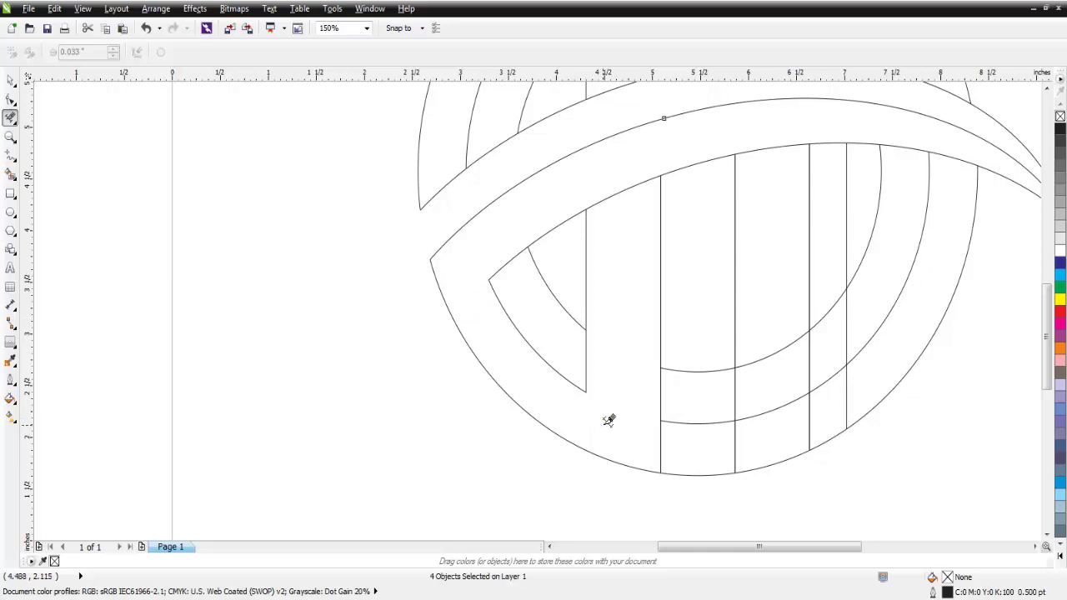
# Step: Delete the three right stripe lines' segments between the inner and middle rings in the lower half
pyautogui.scroll(-2, 583, 397)
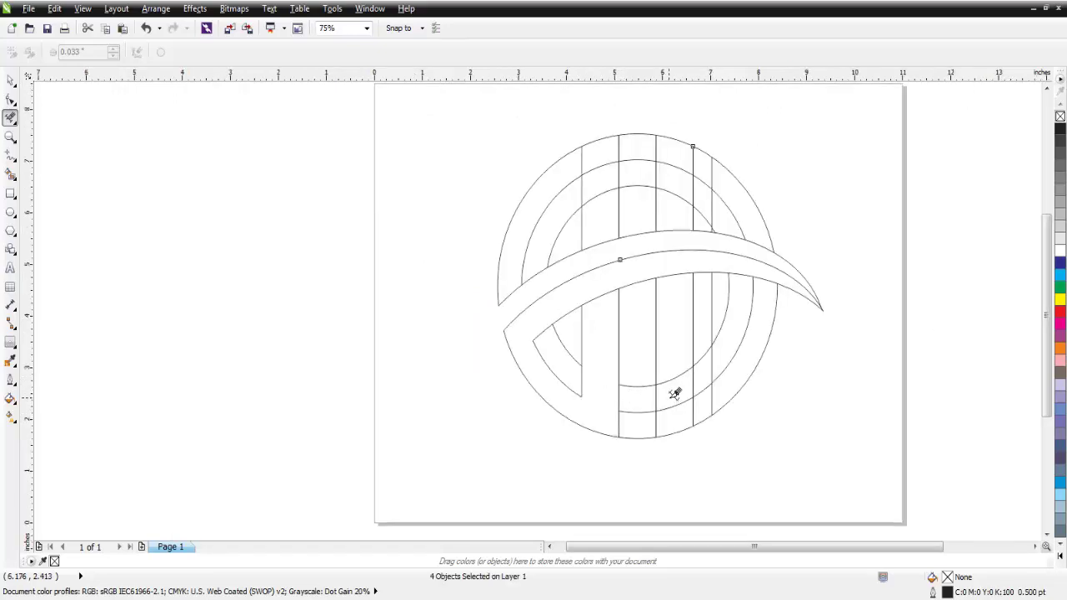
pyautogui.scroll(2, 675, 393)
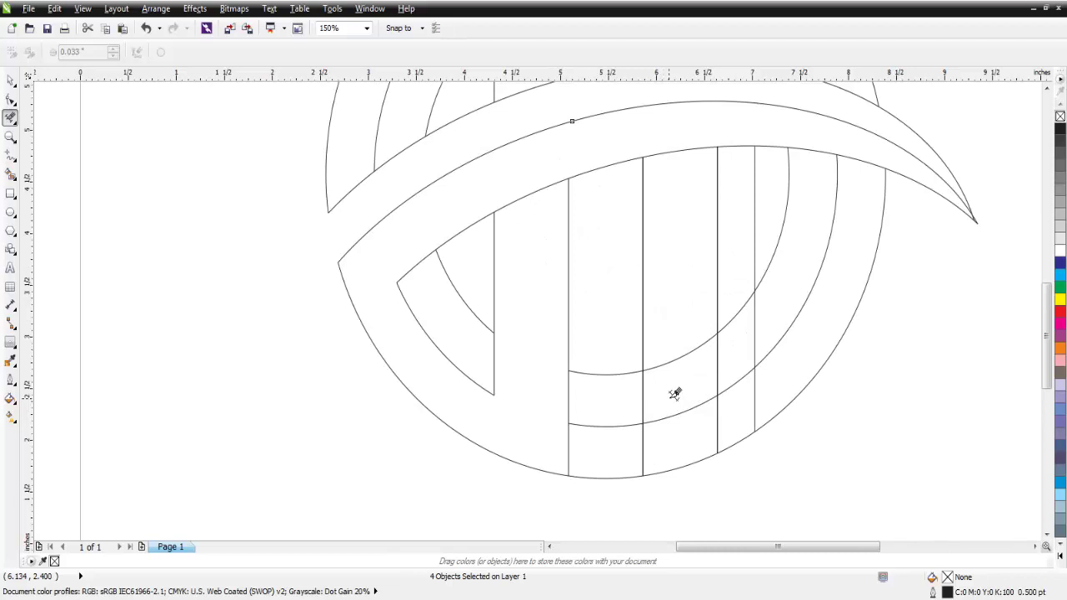
pyautogui.moveTo(638, 392); pyautogui.dragTo(662, 385)
pyautogui.moveTo(723, 351)
pyautogui.mouseDown()
pyautogui.moveTo(750, 345)
pyautogui.moveTo(765, 310)
pyautogui.moveTo(772, 317)
pyautogui.mouseUp()
pyautogui.press('F3')
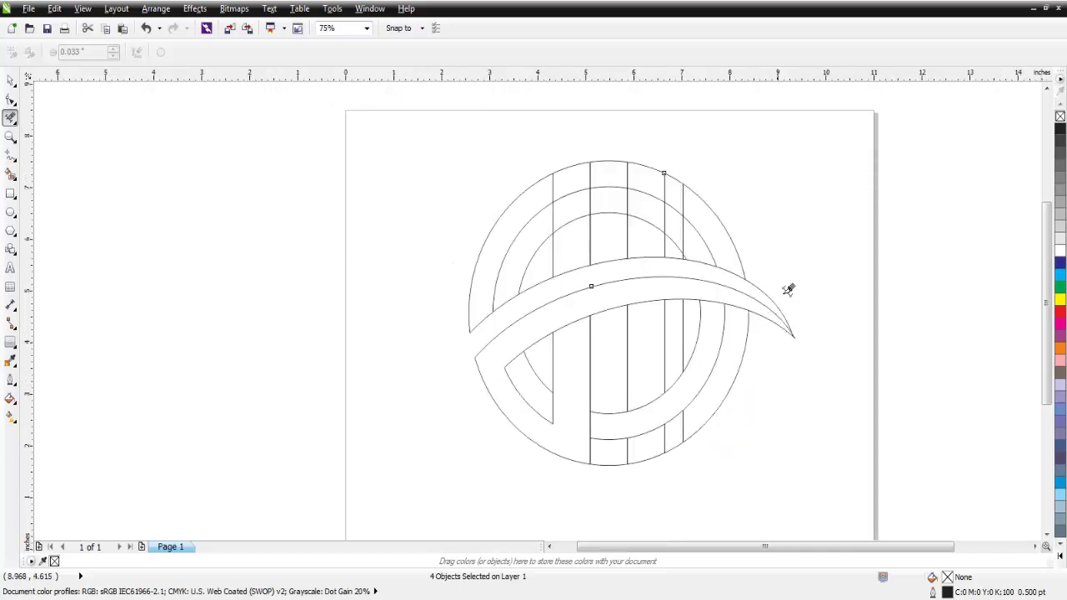
# Step: In the upper half, delete the inner and middle ring segments between the third and fourth stripe lines and the first line above the inner ring
pyautogui.moveTo(643, 185); pyautogui.dragTo(648, 236)
pyautogui.moveTo(549, 183); pyautogui.dragTo(605, 200)
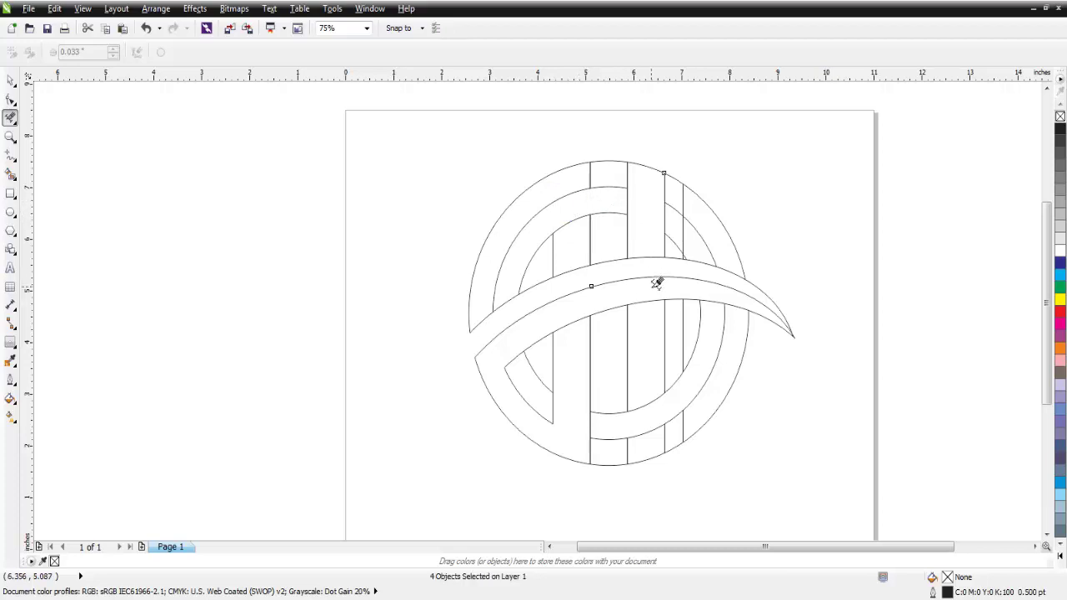
pyautogui.scroll(-2, 653, 291)
pyautogui.scroll(2, 637, 316)
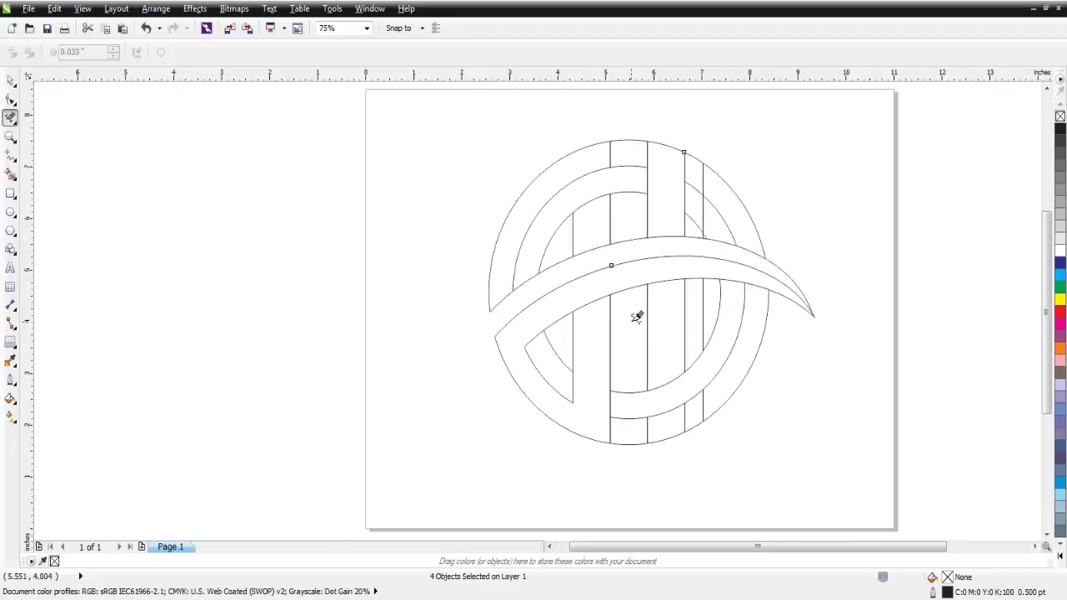
pyautogui.click(366, 29)
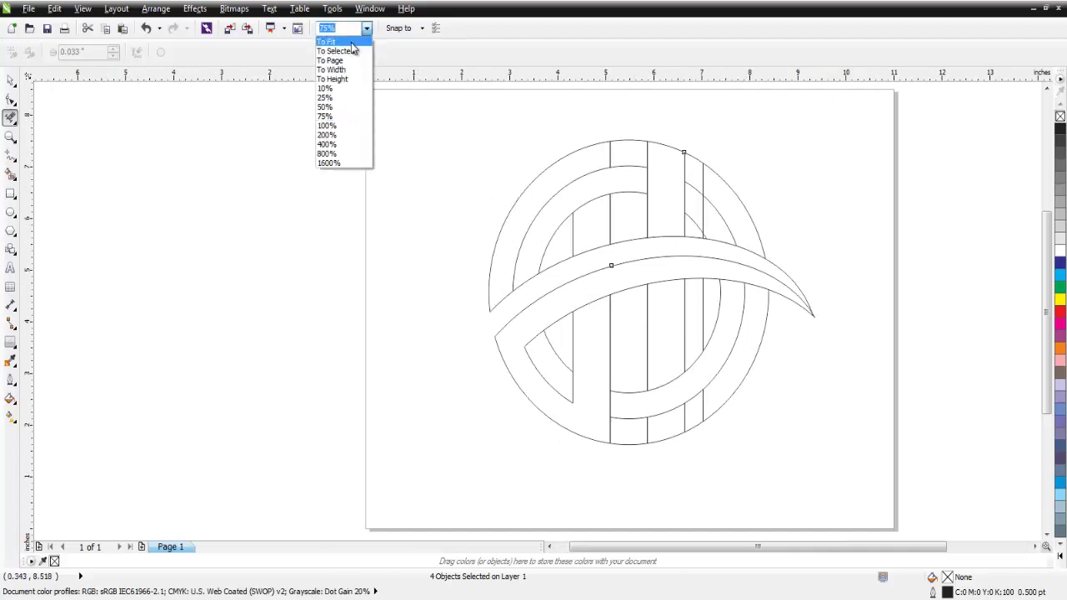
# Step: Smart-fill the upper-left outer ring band, the crescent with its joined lower-left shape, and the three lower-right outer ring sections in blue-grey
pyautogui.click(351, 43)
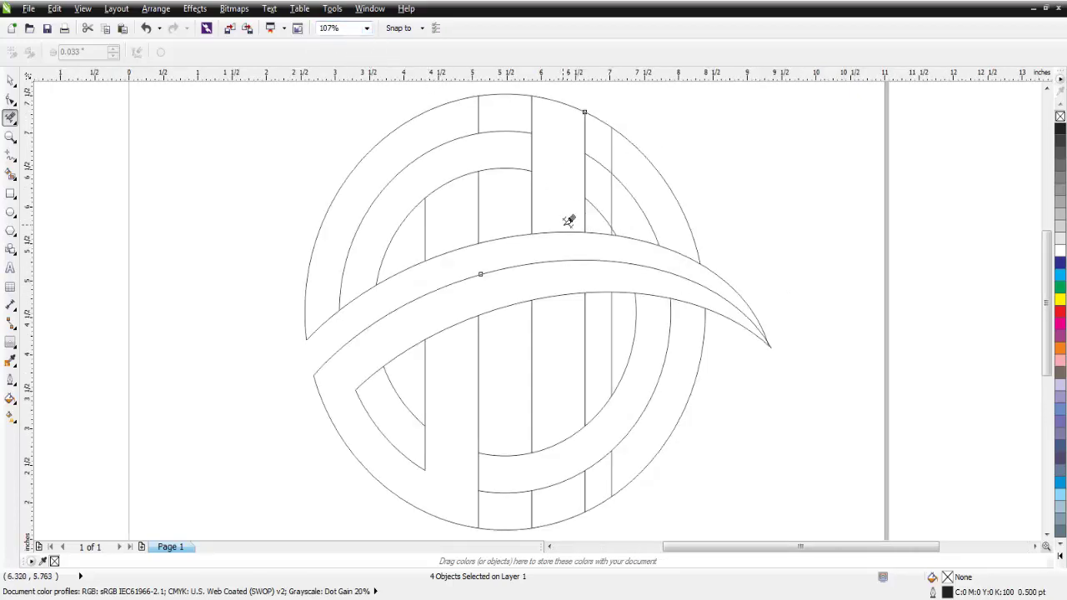
pyautogui.click(12, 174)
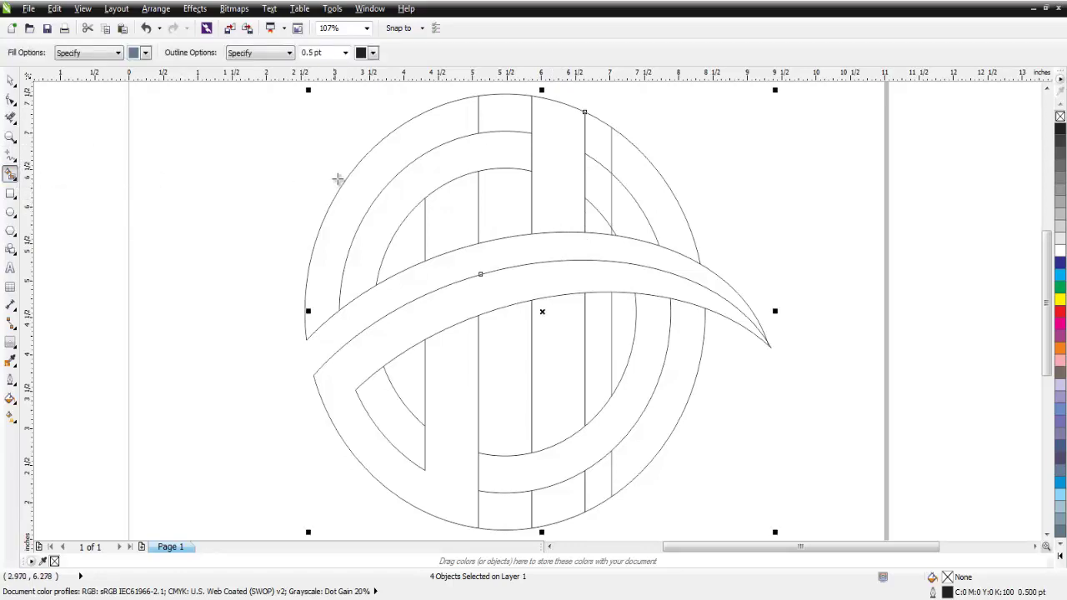
pyautogui.click(374, 170)
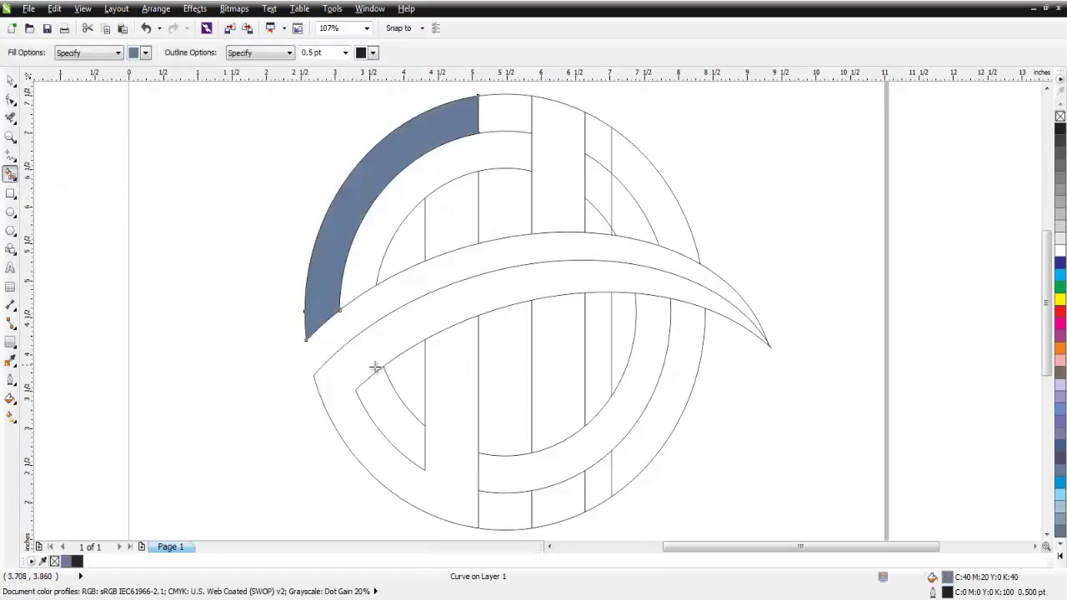
pyautogui.click(344, 378)
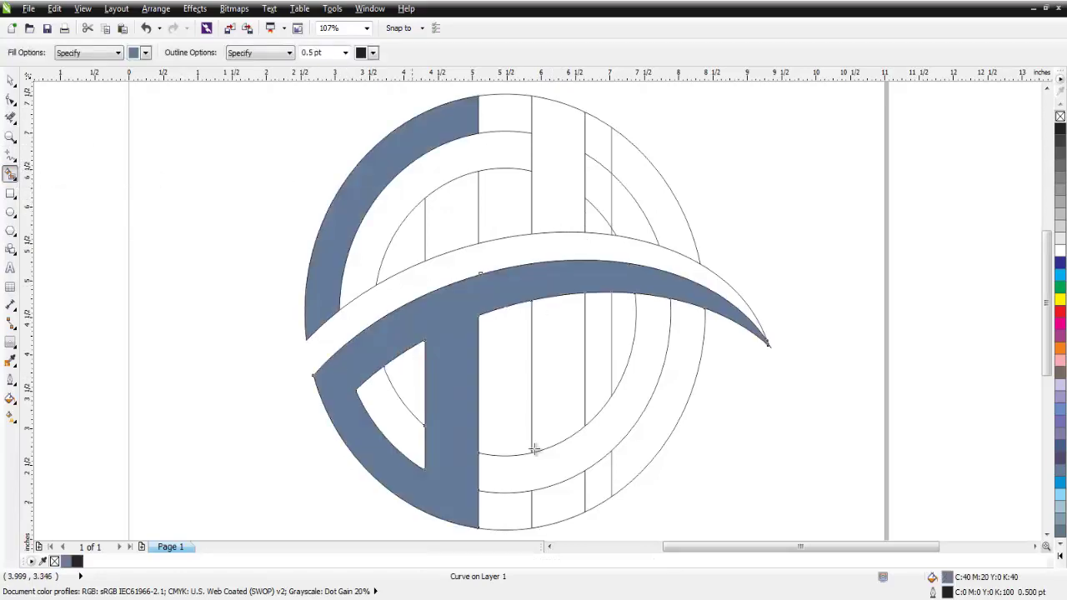
pyautogui.click(572, 500)
pyautogui.click(598, 485)
pyautogui.click(642, 440)
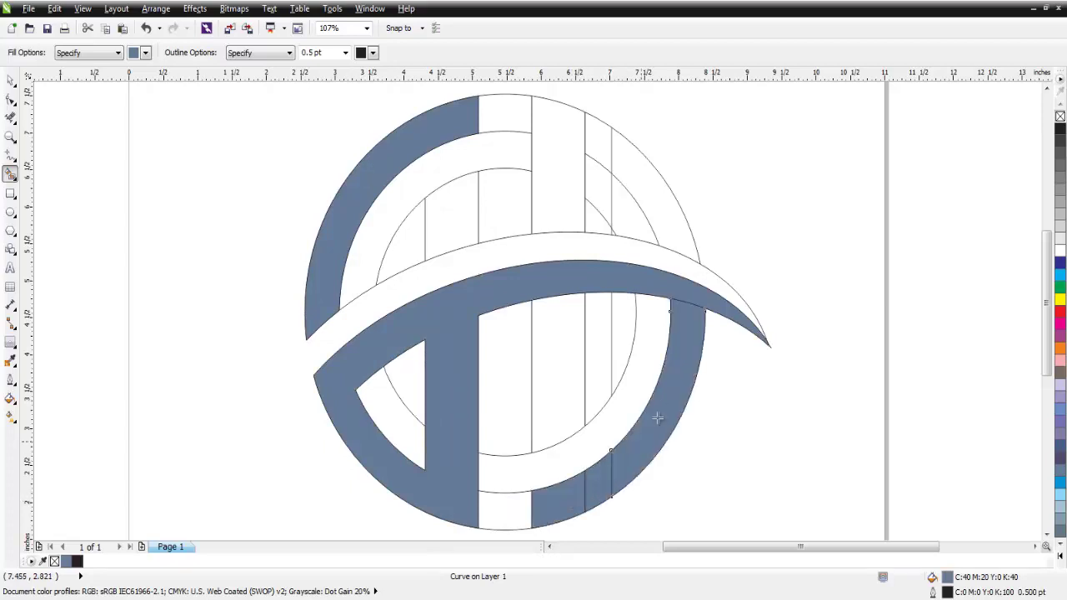
# Step: Smart-fill the upper-right outer ring piece, the middle stripe above and below the arcs, and the short upper-left stripe in blue-grey
pyautogui.click(672, 223)
pyautogui.click(558, 181)
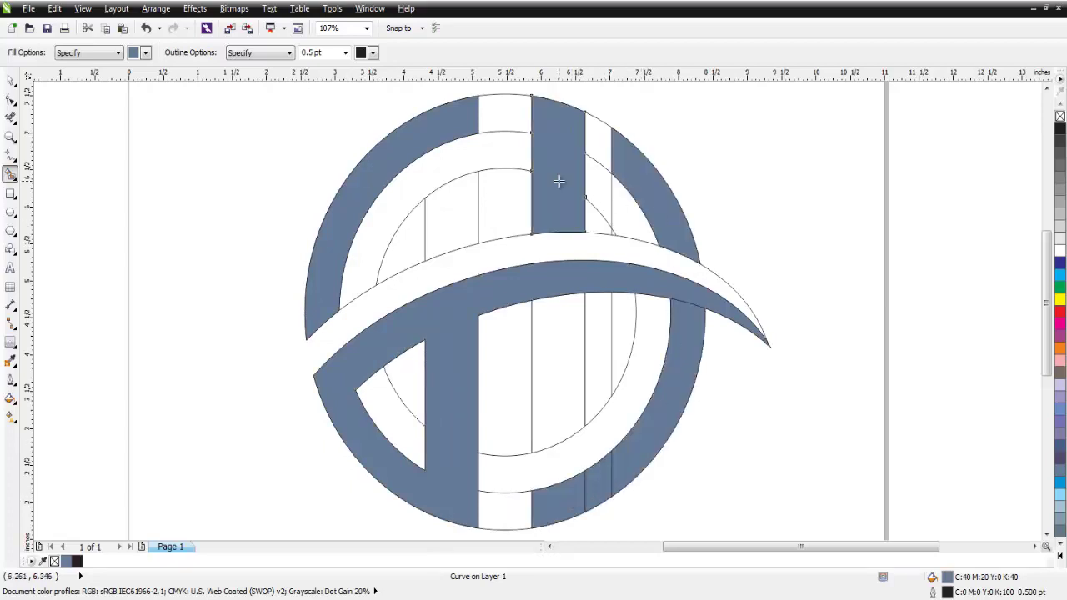
pyautogui.click(560, 336)
pyautogui.click(455, 215)
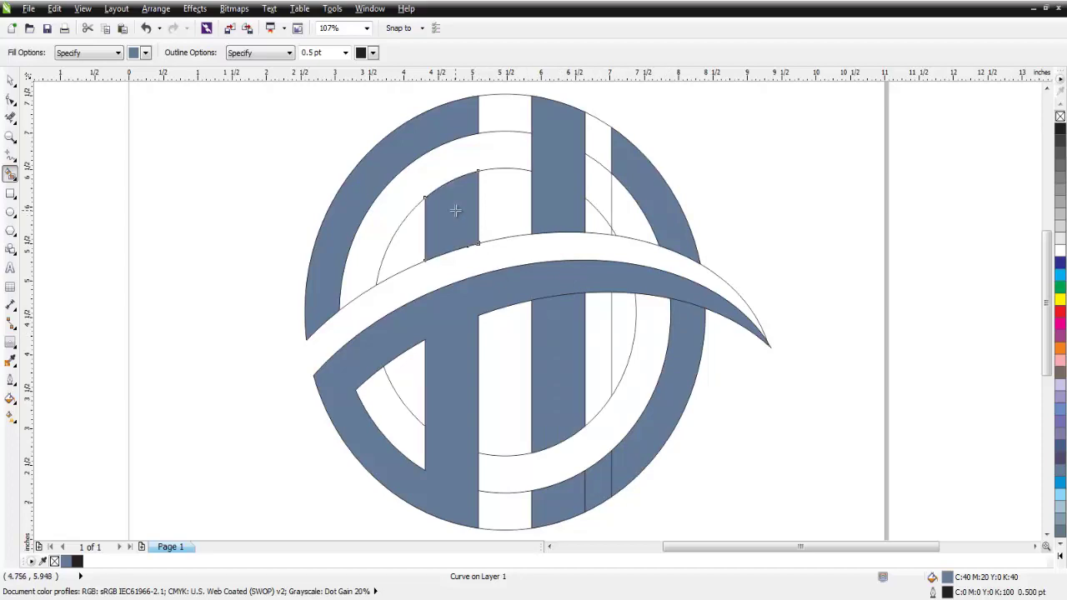
# Step: Move the original outline rings off the filled shapes and delete them, both the grouped outer pair and the inner ring
pyautogui.scroll(-2, 455, 210)
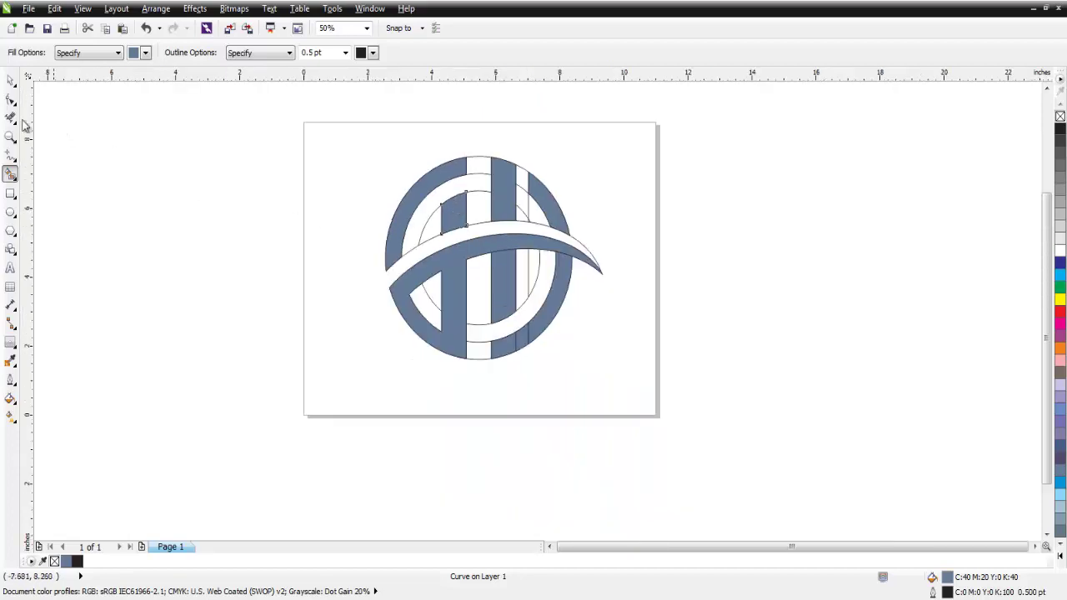
pyautogui.click(11, 80)
pyautogui.click(483, 215)
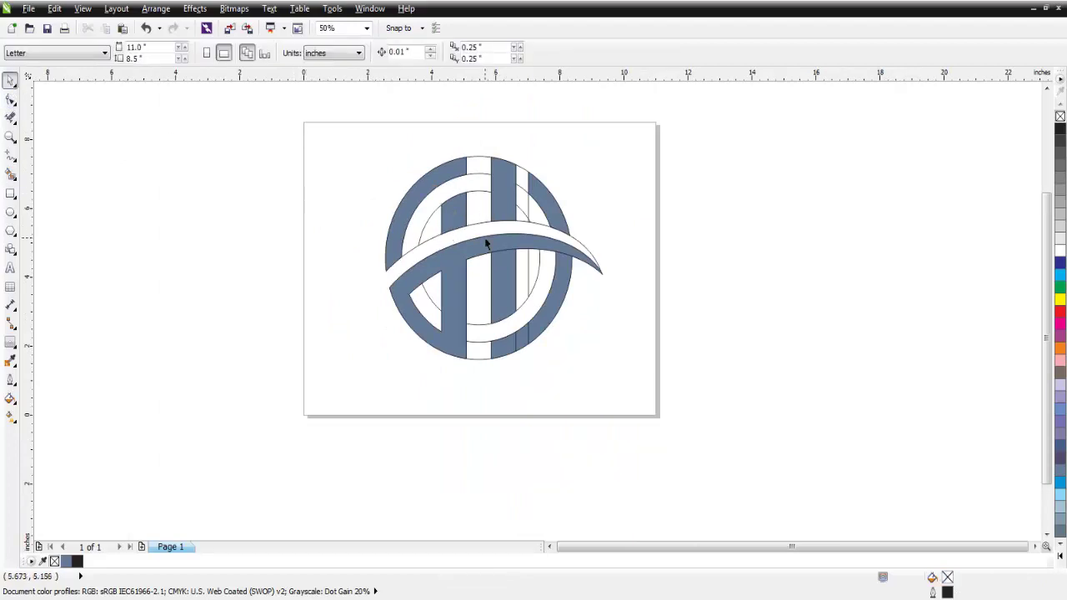
pyautogui.click(484, 156)
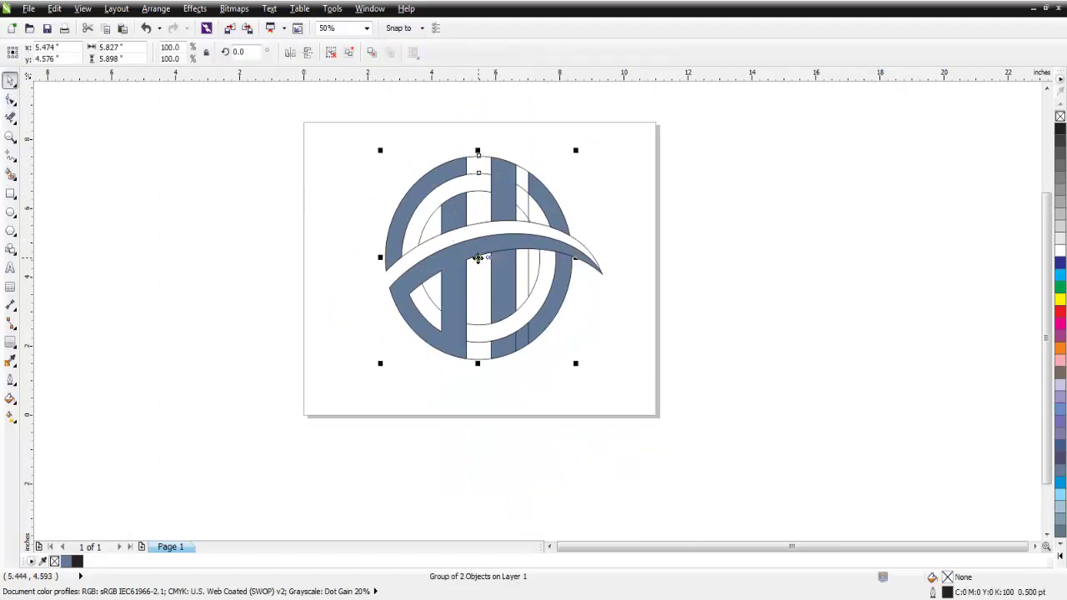
pyautogui.moveTo(477, 258); pyautogui.dragTo(824, 260)
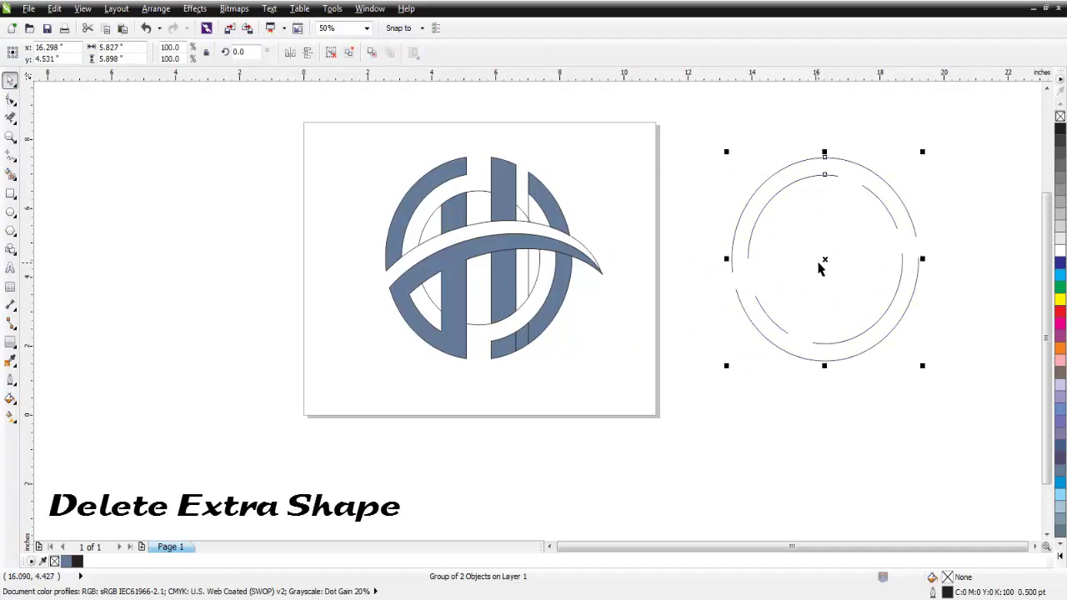
pyautogui.press('Delete')
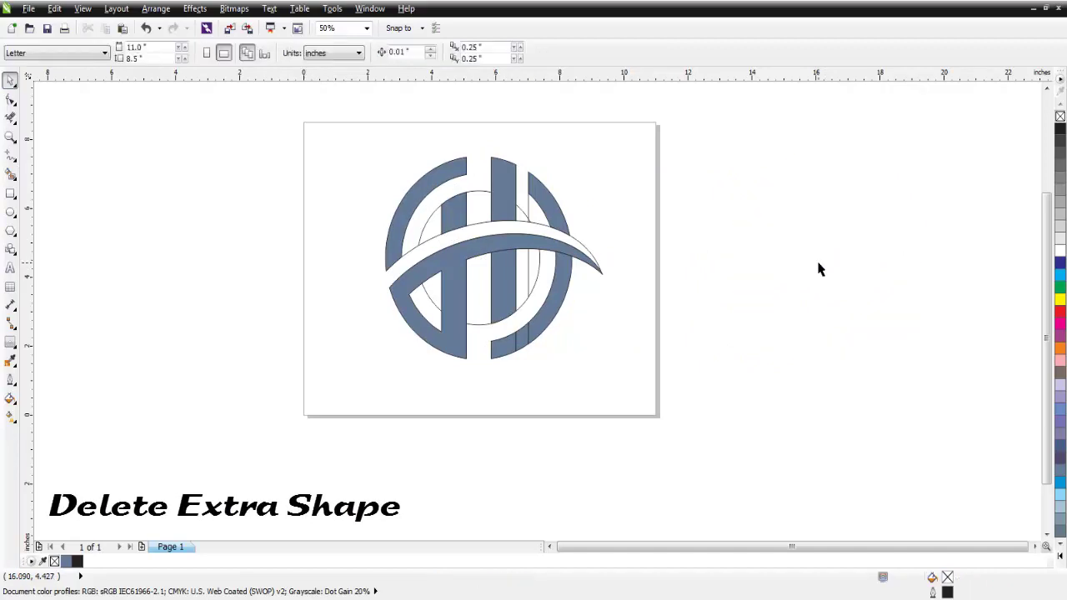
pyautogui.click(479, 194)
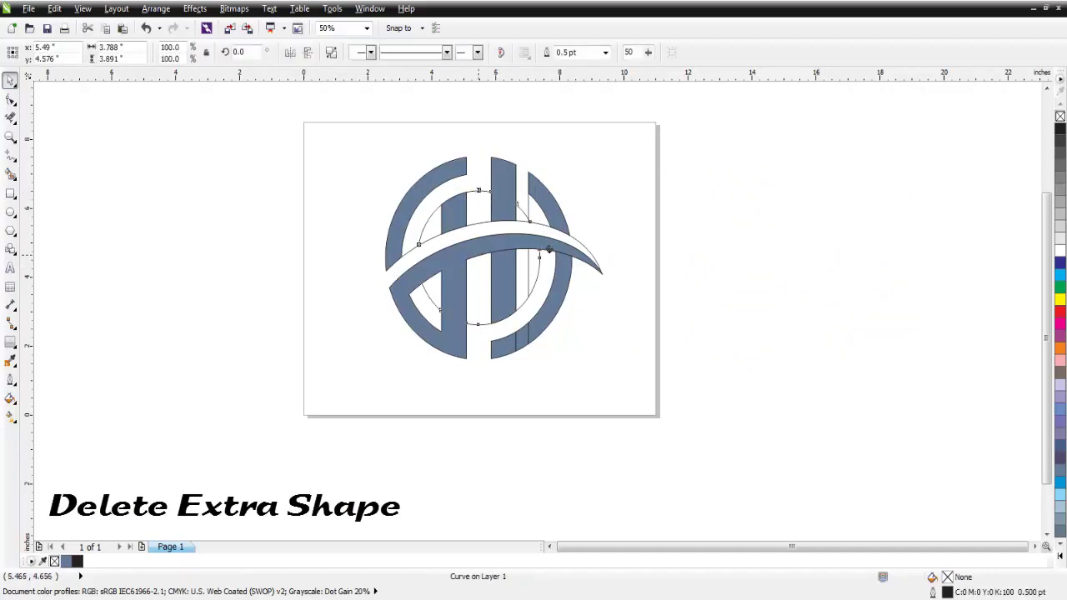
pyautogui.moveTo(479, 257); pyautogui.dragTo(825, 217)
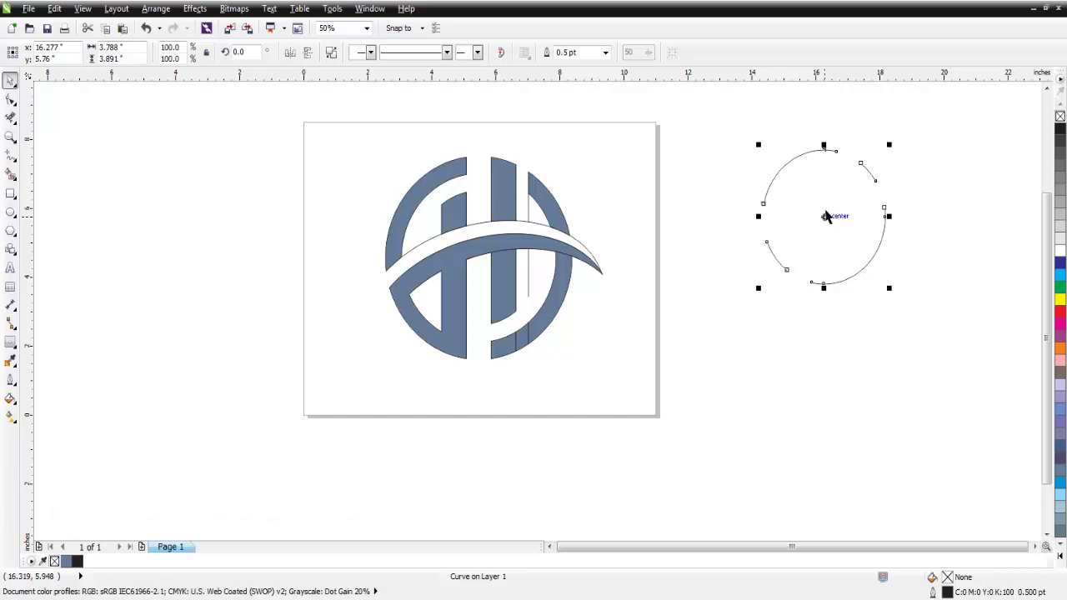
pyautogui.press('Delete')
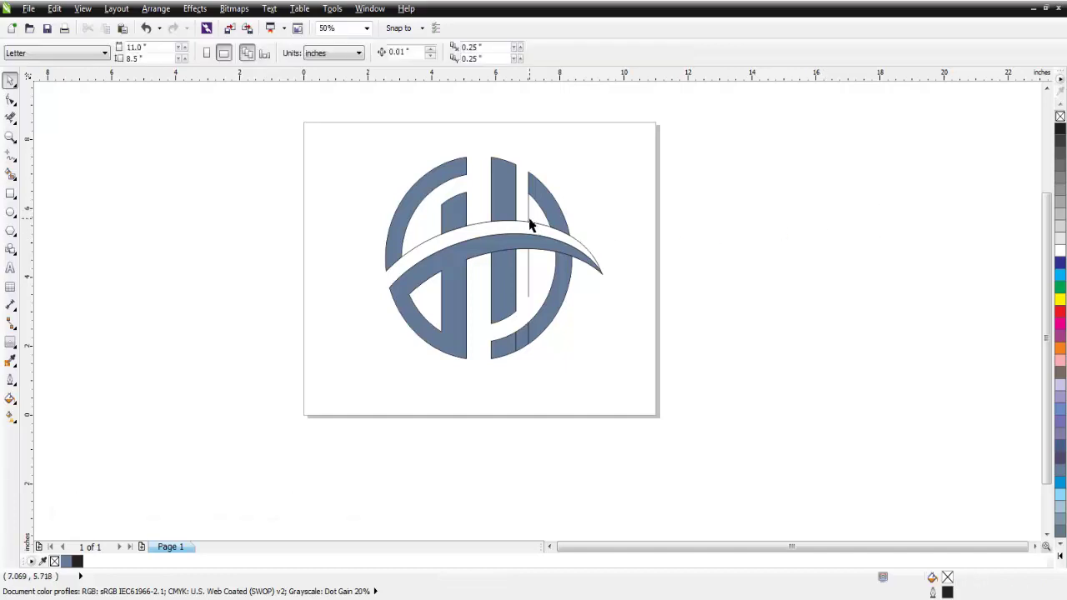
# Step: Move the leftover vertical stripe lines and arc outlines off the filled logo and delete them
pyautogui.moveTo(529, 225); pyautogui.dragTo(818, 226)
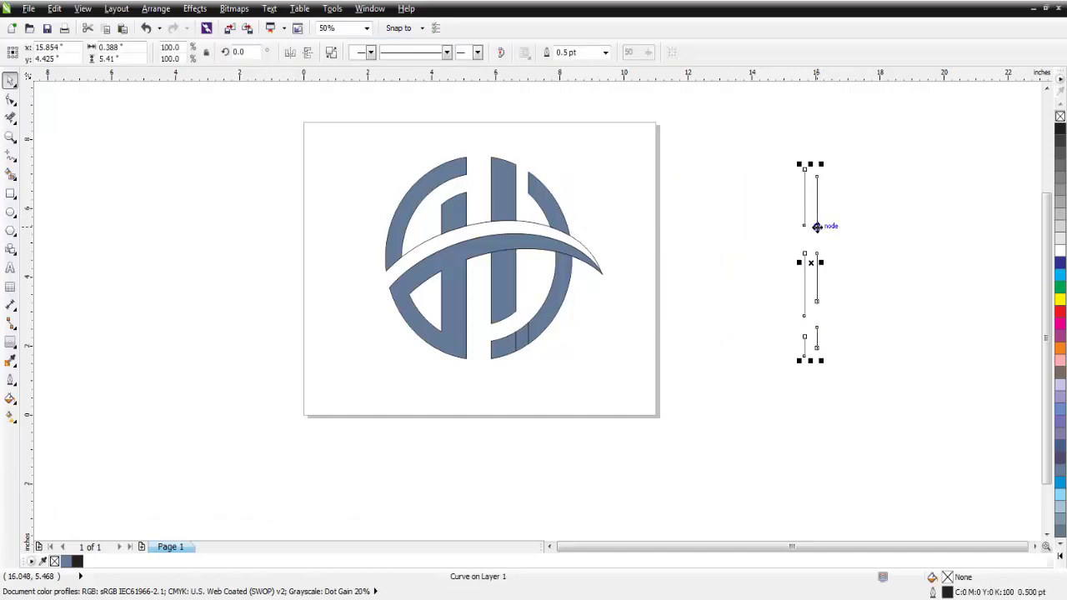
pyautogui.press('Delete')
pyautogui.moveTo(528, 225); pyautogui.dragTo(876, 226)
pyautogui.moveTo(921, 339); pyautogui.dragTo(826, 335)
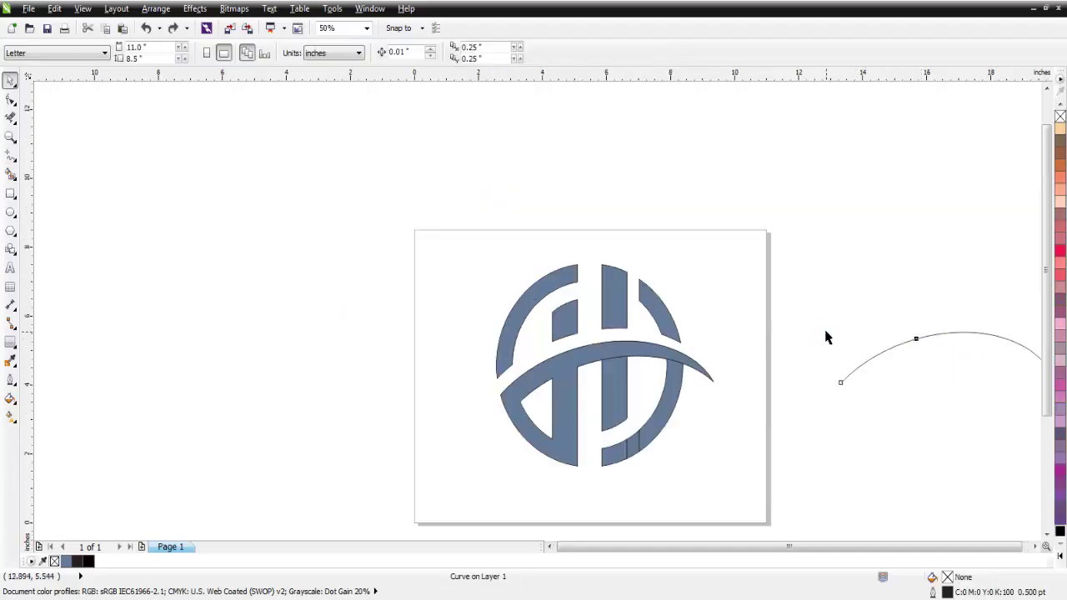
pyautogui.press('Delete')
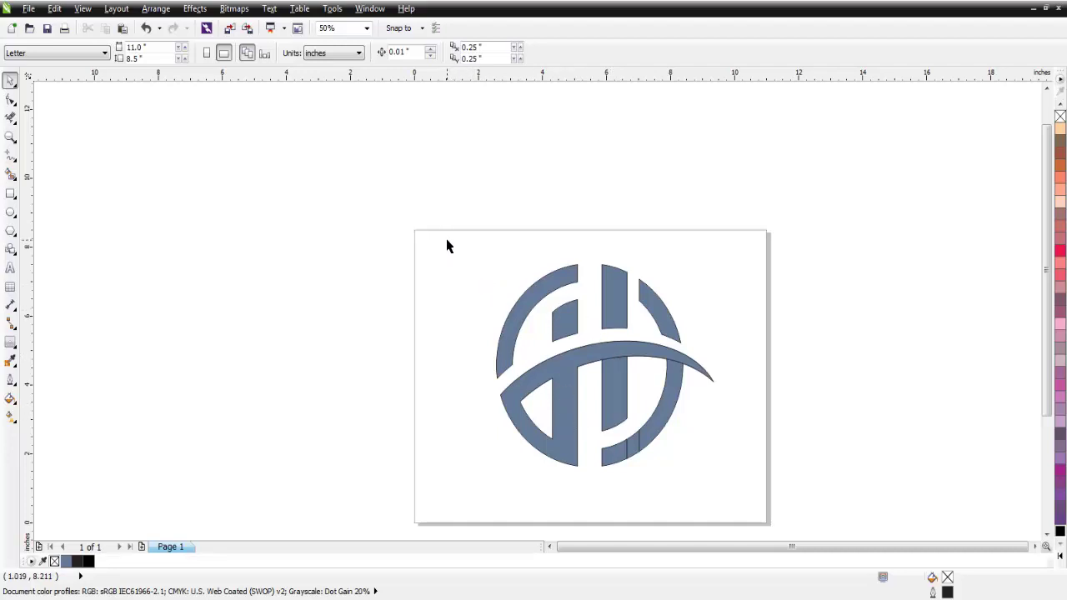
# Step: Remove the outline from all the filled logo shapes
pyautogui.moveTo(444, 232); pyautogui.dragTo(778, 510)
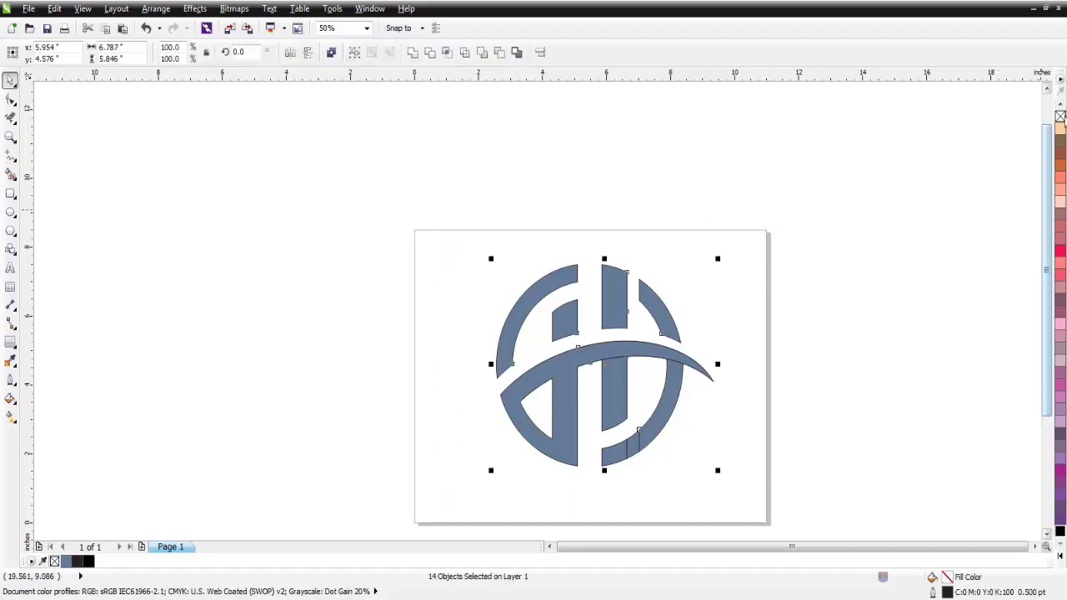
pyautogui.rightClick(1061, 117)
pyautogui.click(888, 296)
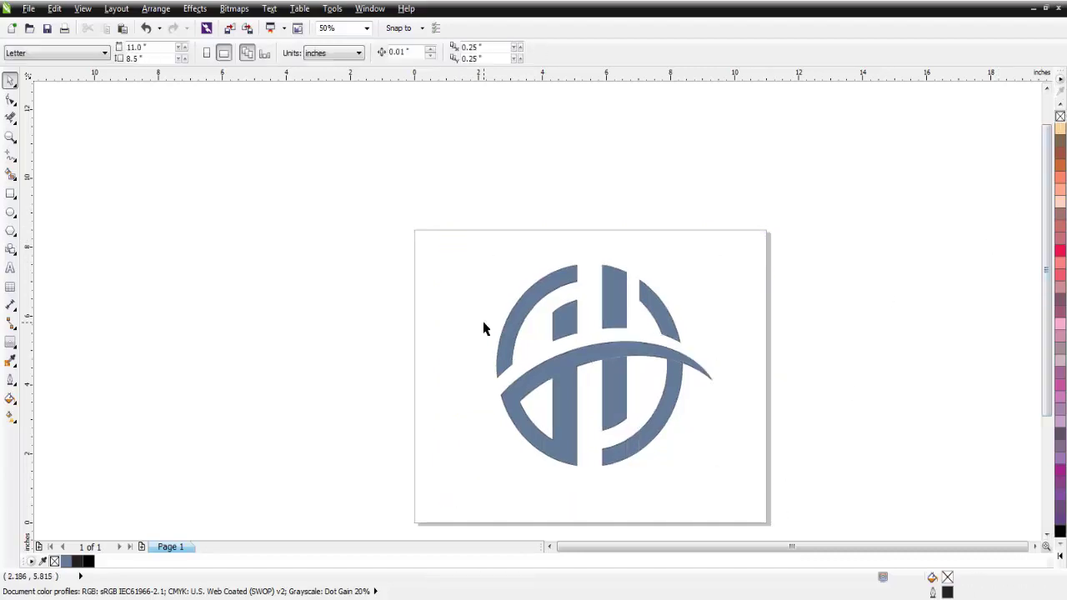
# Step: Weld the large crescent shape with the lower middle stripe and the right-hand ring section below it
pyautogui.click(572, 369)
pyautogui.keyDown('shift'); pyautogui.click(616, 378); pyautogui.keyUp('shift')
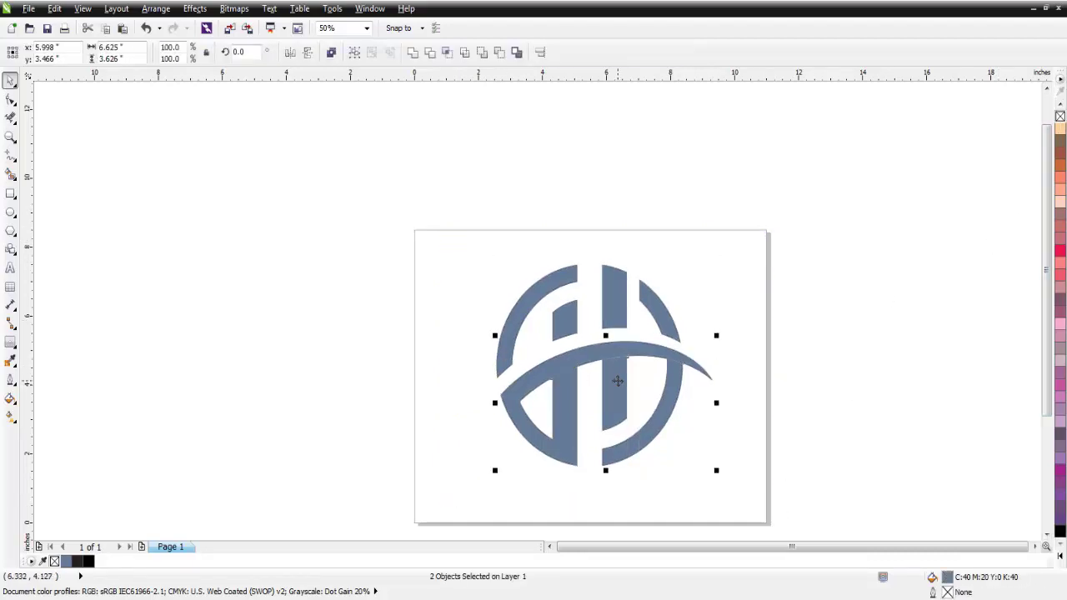
pyautogui.click(415, 53)
pyautogui.click(741, 338)
pyautogui.click(677, 371)
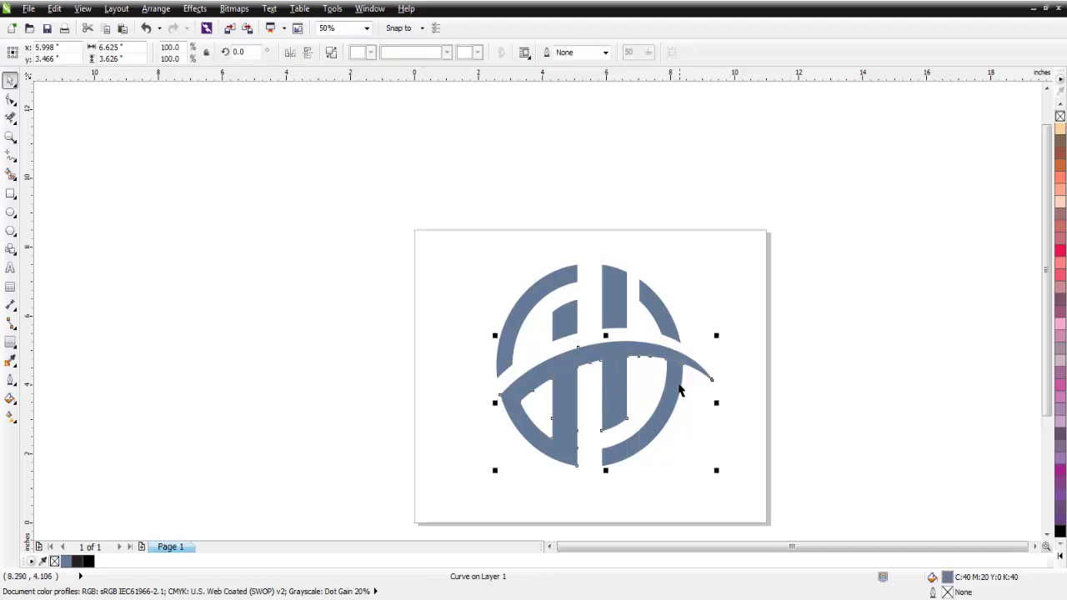
pyautogui.keyDown('shift'); pyautogui.click(679, 384); pyautogui.keyUp('shift')
pyautogui.click(416, 52)
# Step: Weld the remaining small ring sections at the lower right onto the large crescent shape
pyautogui.click(679, 426)
pyautogui.click(634, 455)
pyautogui.moveTo(616, 425); pyautogui.dragTo(655, 464)
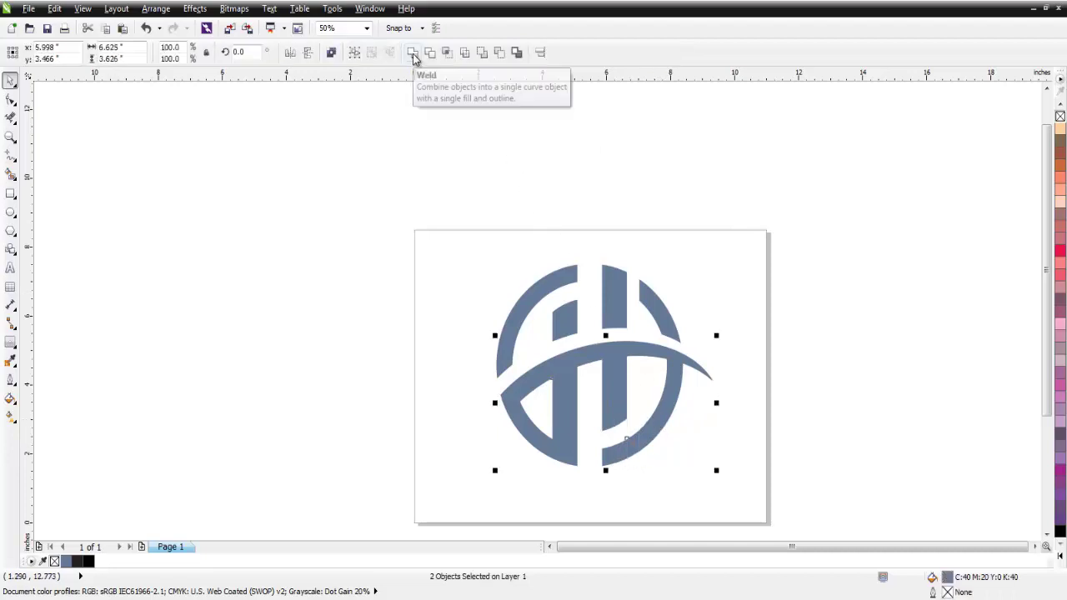
pyautogui.click(414, 53)
pyautogui.click(667, 423)
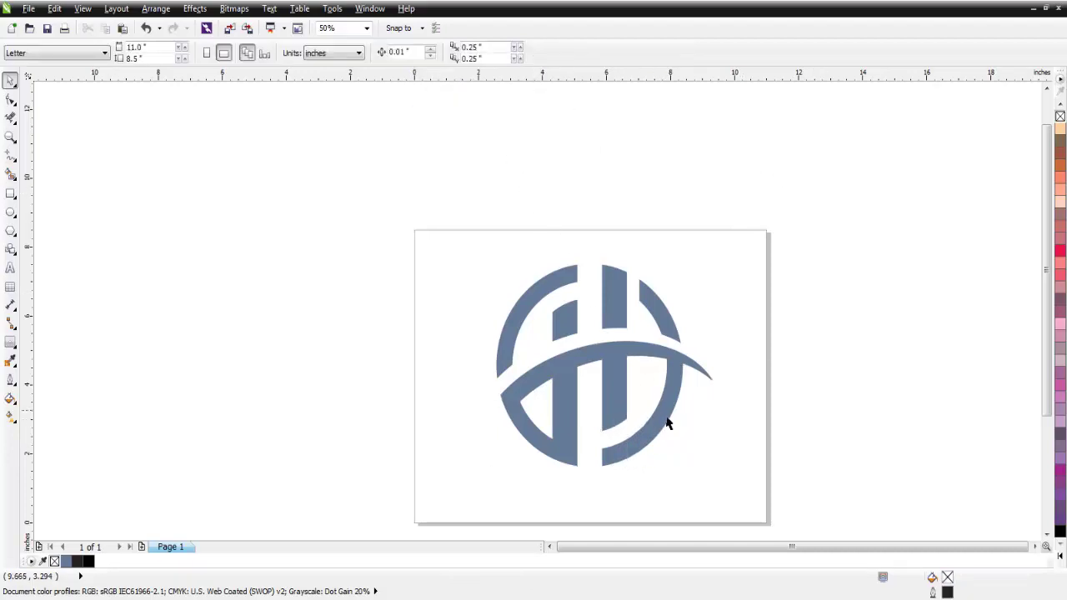
pyautogui.click(619, 460)
pyautogui.moveTo(595, 429); pyautogui.dragTo(660, 425)
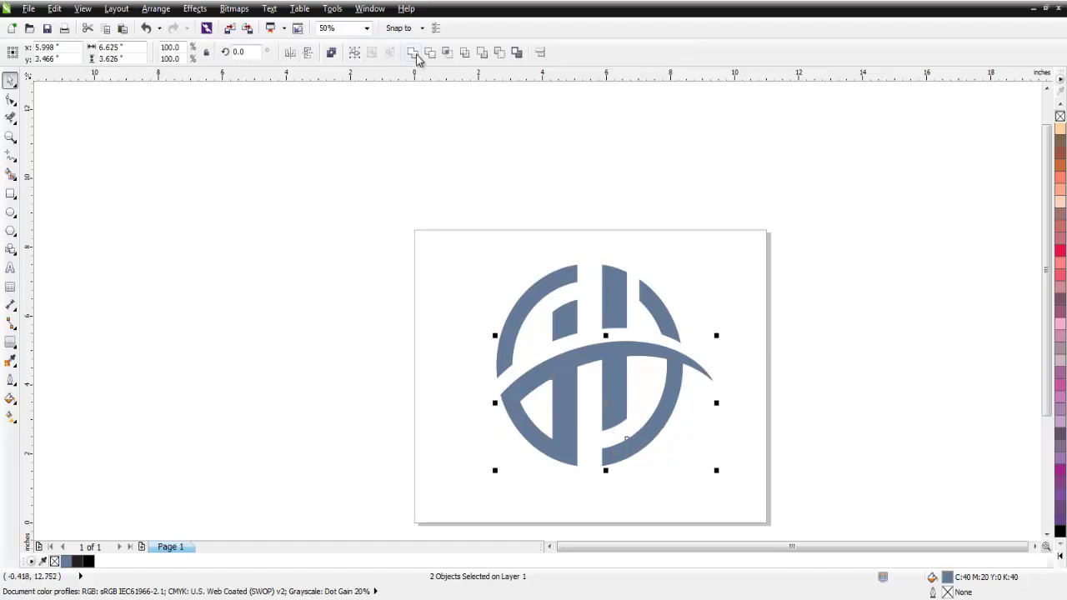
pyautogui.click(415, 54)
pyautogui.click(696, 202)
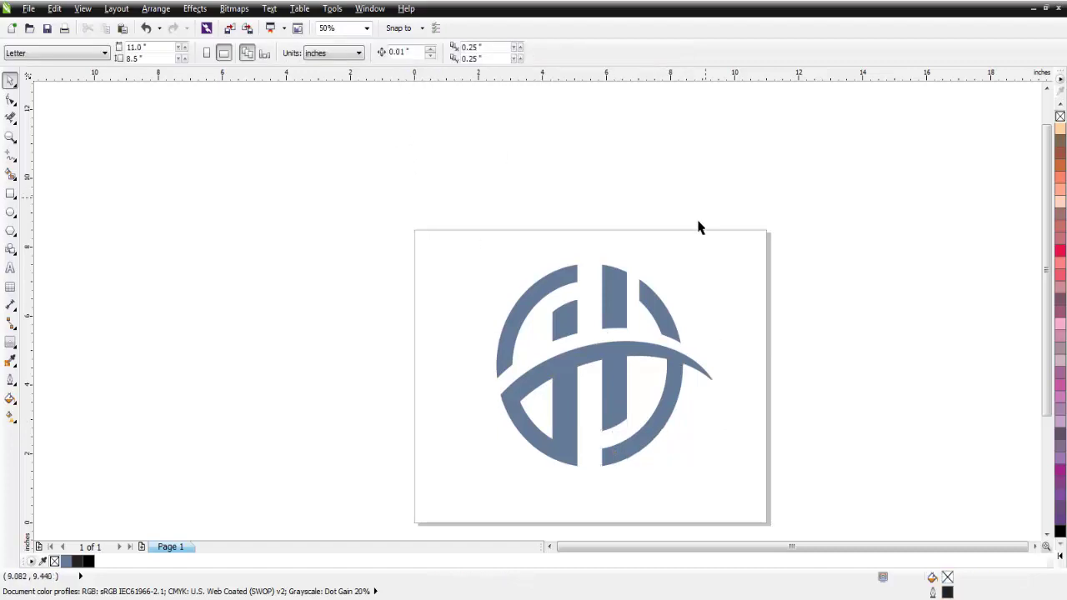
# Step: Weld the upper-left ring band with the short stripe, the upper middle stripe with the upper-right ring piece, and both results together
pyautogui.click(536, 297)
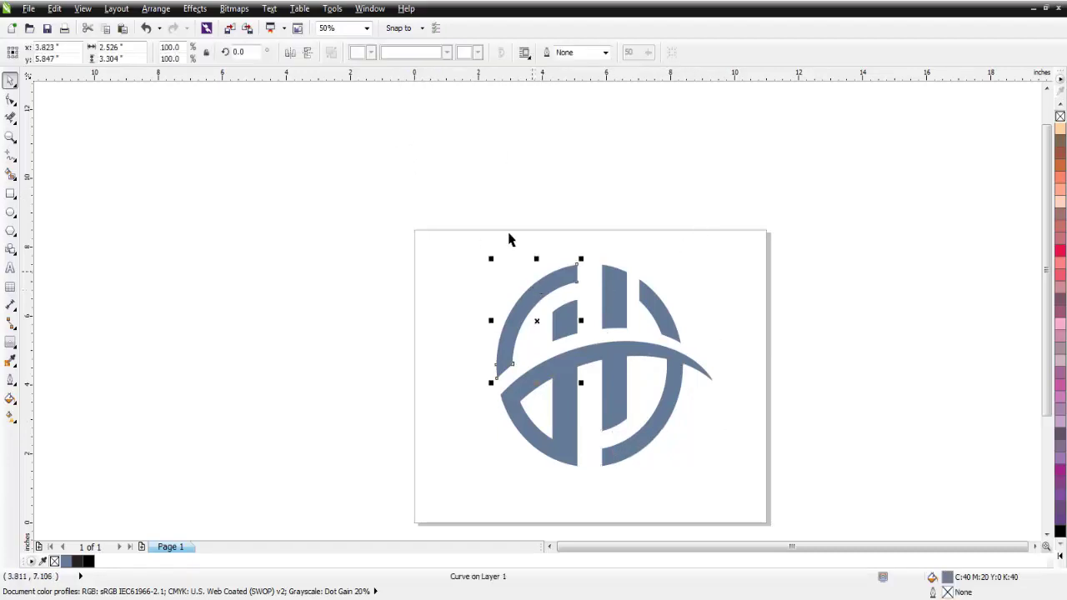
pyautogui.keyDown('shift'); pyautogui.click(573, 313); pyautogui.keyUp('shift')
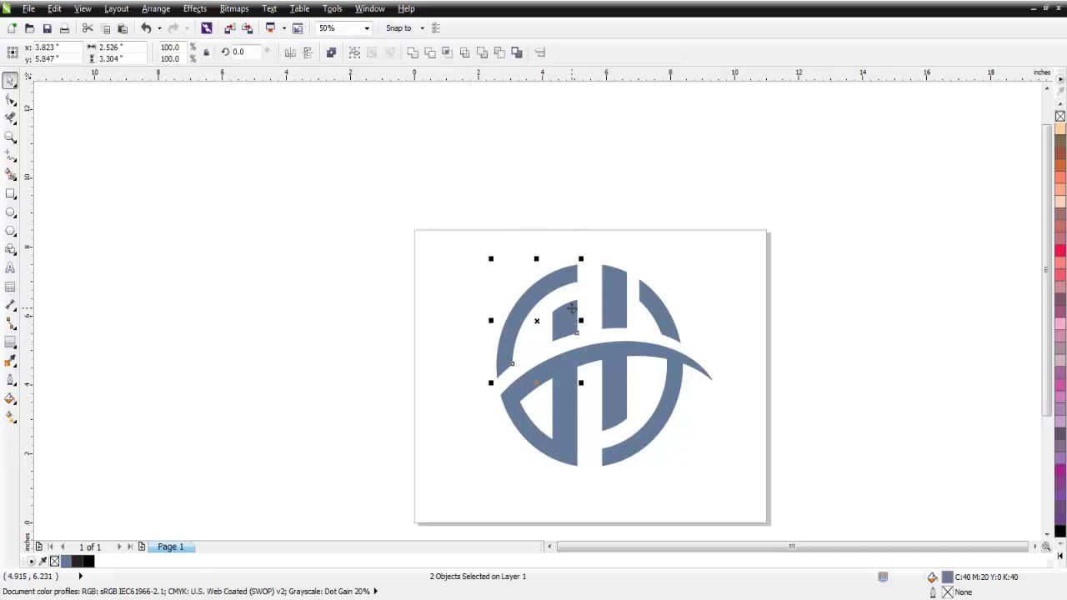
pyautogui.click(412, 54)
pyautogui.click(614, 296)
pyautogui.keyDown('shift'); pyautogui.click(658, 298); pyautogui.keyUp('shift')
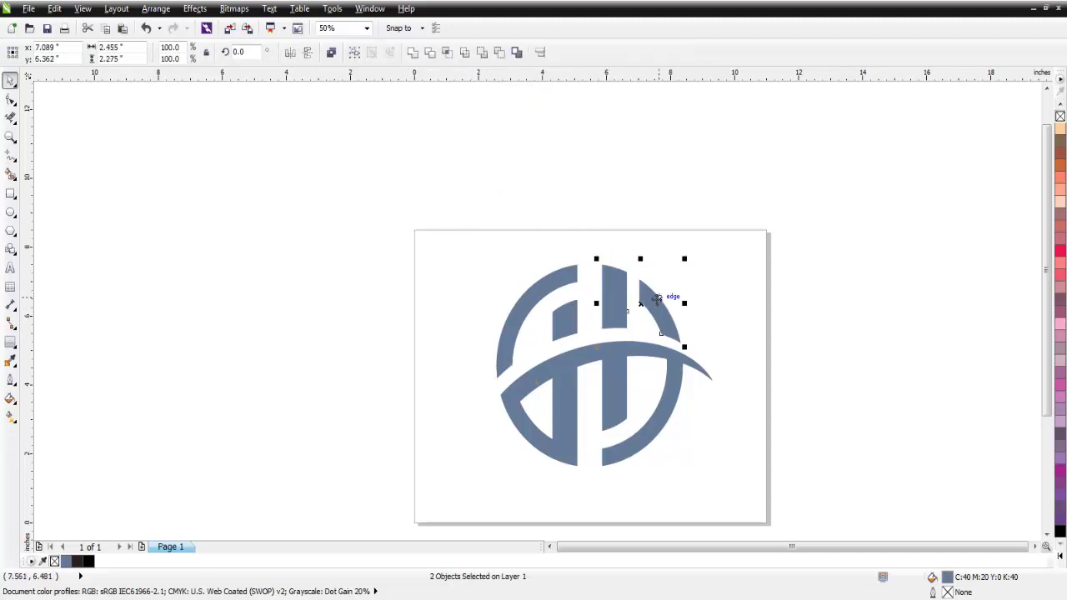
pyautogui.click(409, 59)
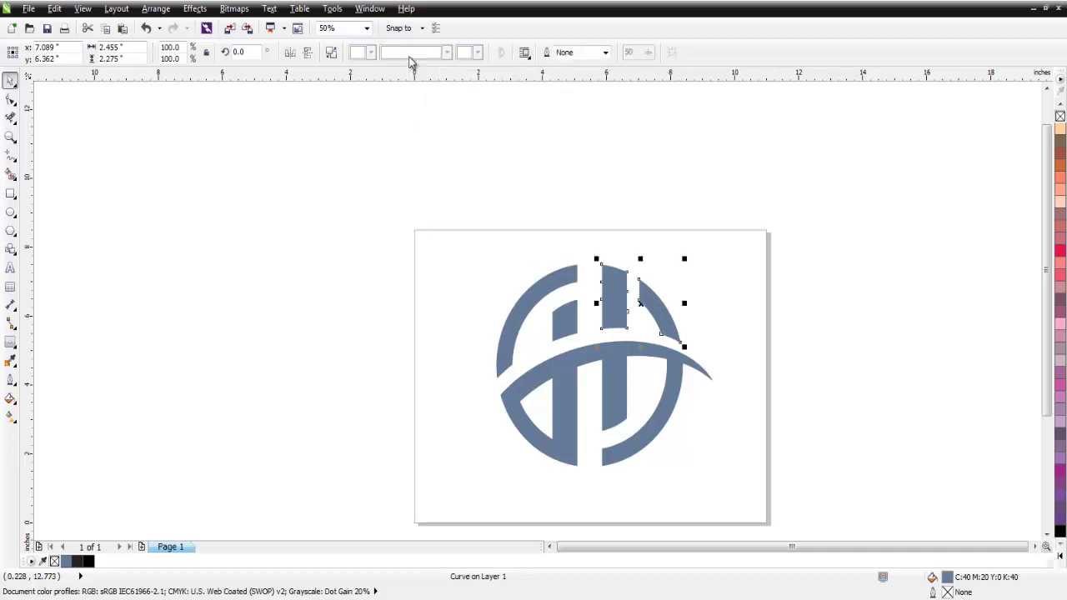
pyautogui.keyDown('shift'); pyautogui.click(553, 282); pyautogui.keyUp('shift')
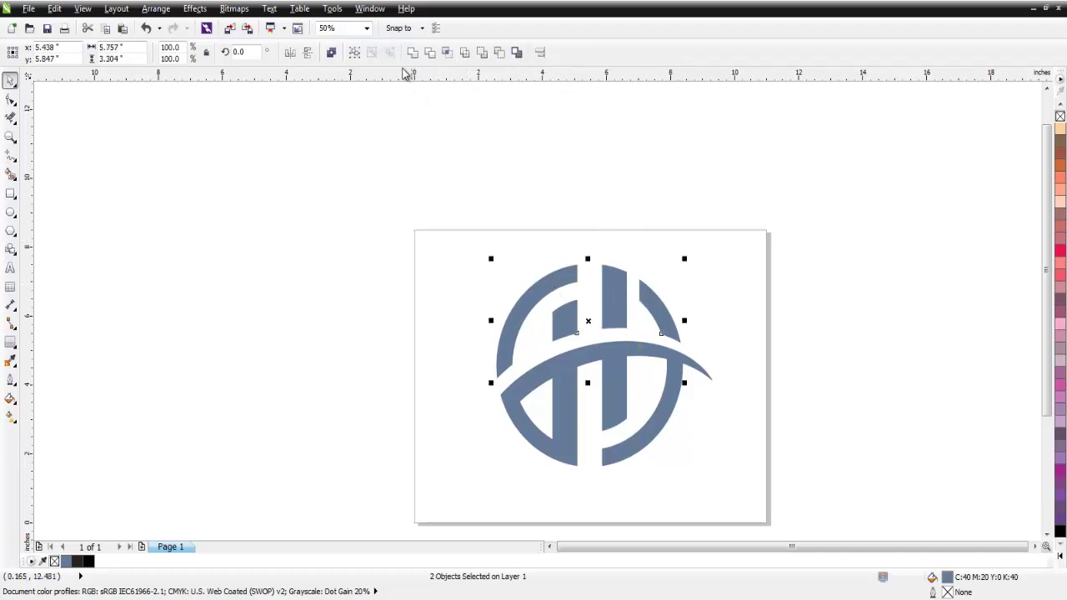
pyautogui.click(411, 53)
pyautogui.click(488, 143)
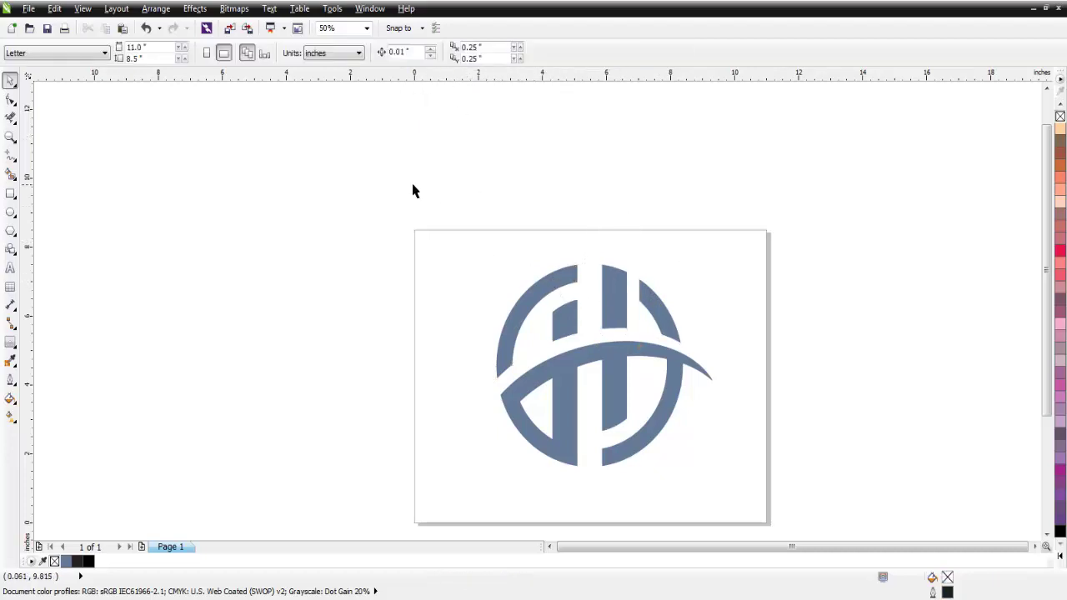
# Step: Fill all the logo shapes with black
pyautogui.moveTo(413, 191); pyautogui.dragTo(802, 514)
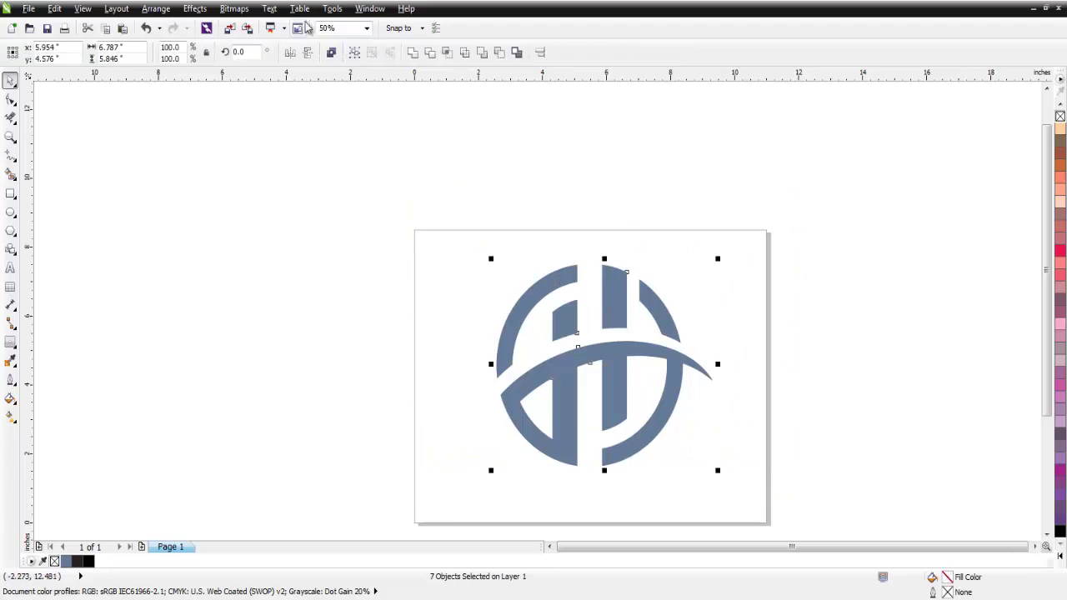
pyautogui.click(364, 28)
pyautogui.click(356, 45)
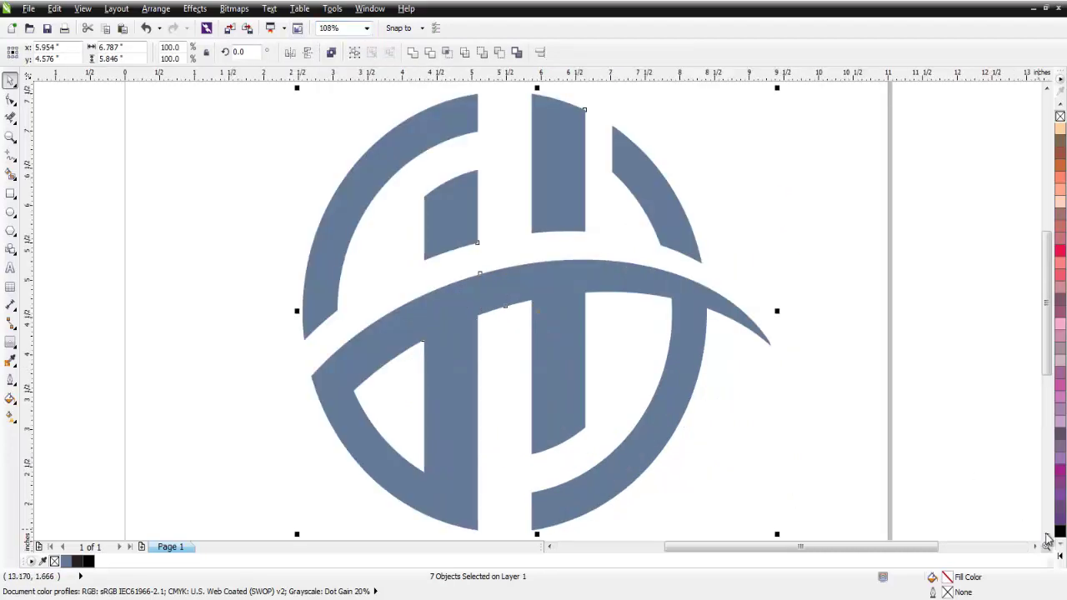
pyautogui.click(1058, 531)
pyautogui.click(836, 402)
pyautogui.scroll(-2, 695, 385)
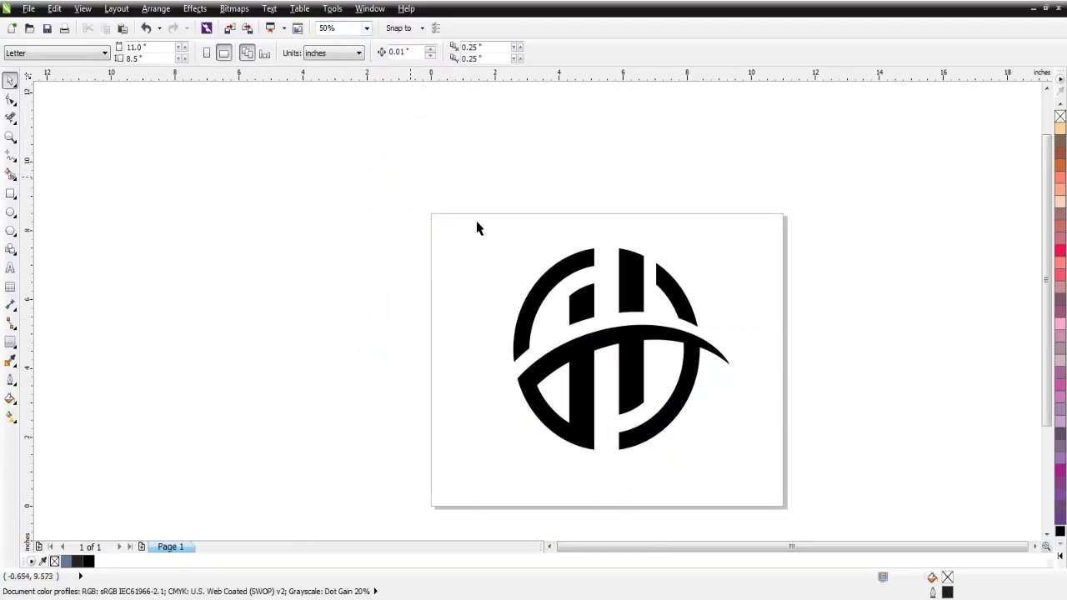
pyautogui.moveTo(410, 176); pyautogui.dragTo(840, 494)
pyautogui.click(365, 28)
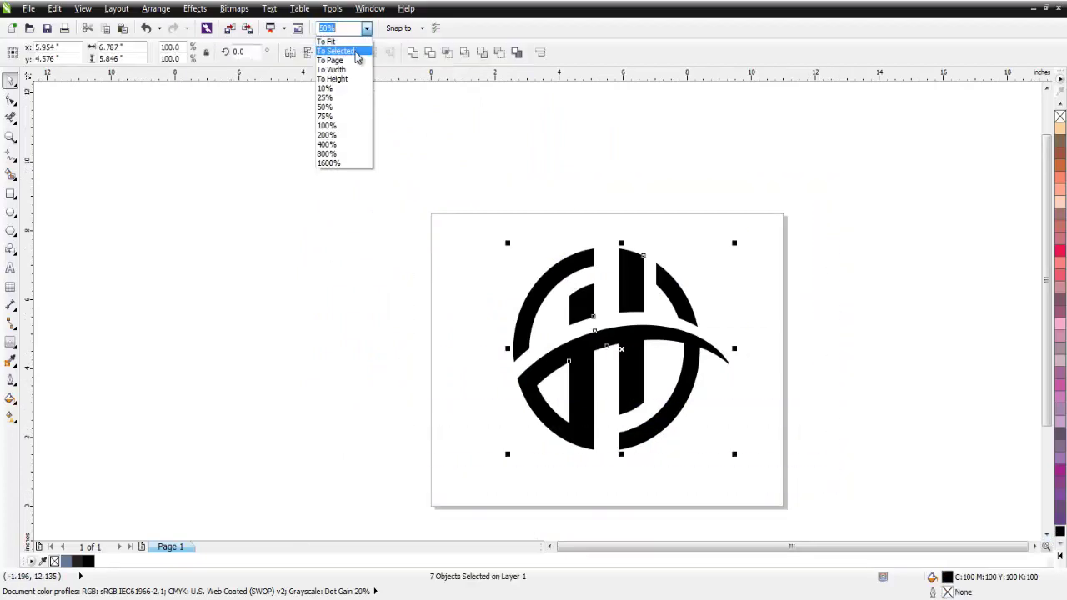
pyautogui.click(340, 43)
pyautogui.click(251, 151)
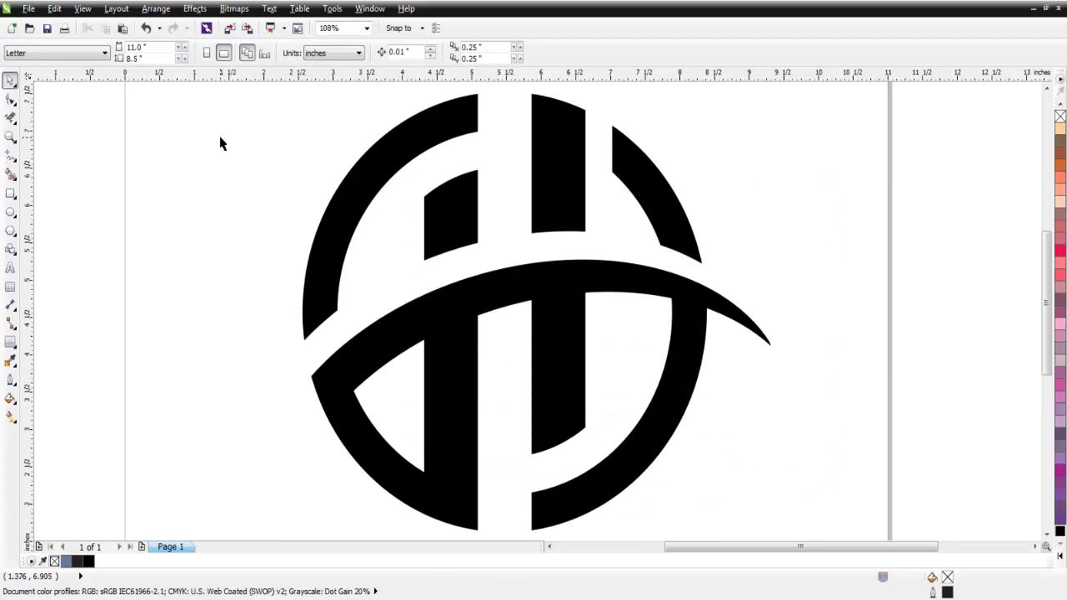